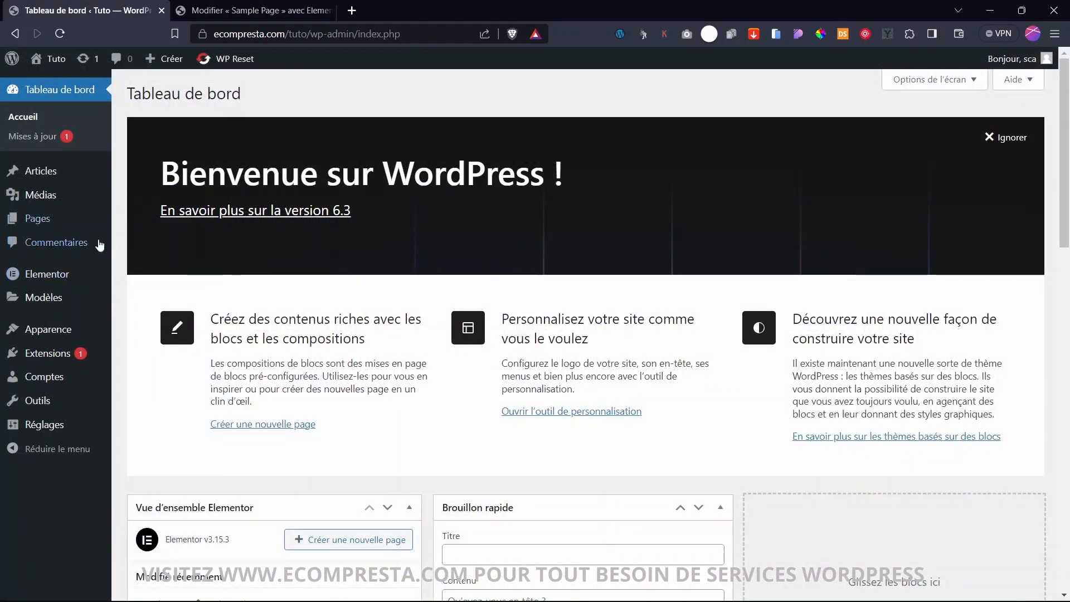
- Open the Fonctionnalités settings of Elementor and go to the current experiments
{"action": "mouse_move", "coordinate": [51, 277]}
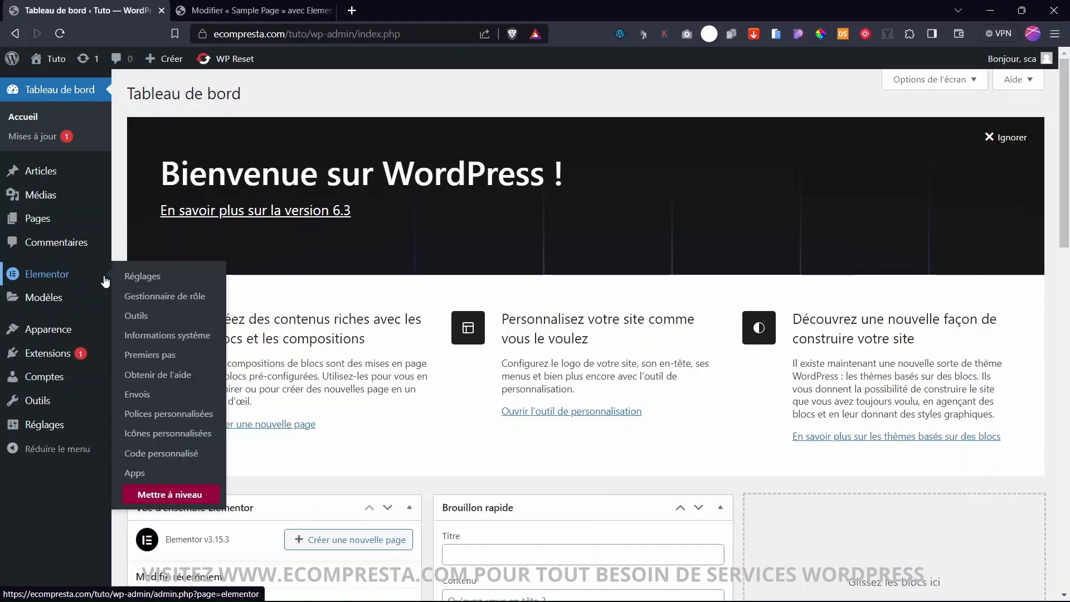
{"action": "left_click", "coordinate": [139, 276]}
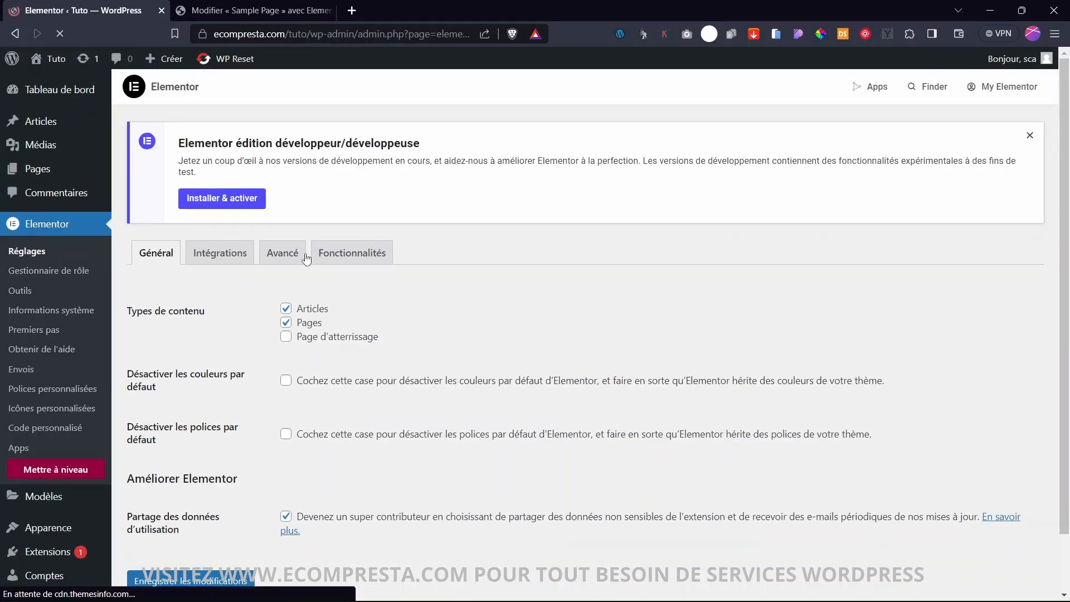
{"action": "left_click", "coordinate": [357, 257]}
{"action": "scroll", "coordinate": [686, 345], "scroll_direction": "down", "scroll_amount": 1}
{"action": "scroll", "coordinate": [687, 345], "scroll_direction": "down", "scroll_amount": 5}
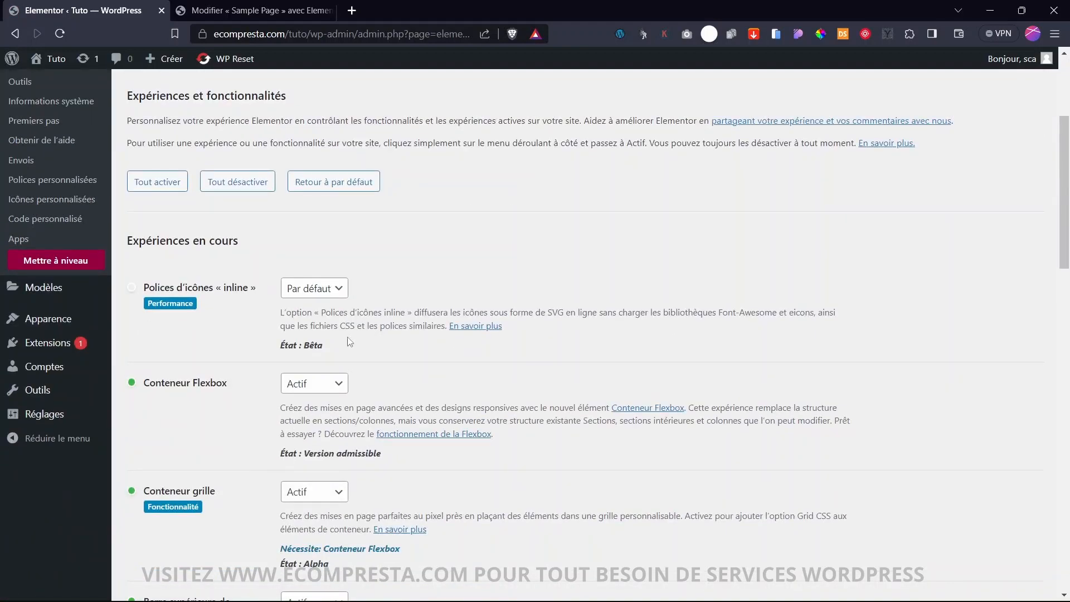
- Set both the Conteneur Flexbox and Conteneur grille experiments to Actif
{"action": "left_click", "coordinate": [315, 313]}
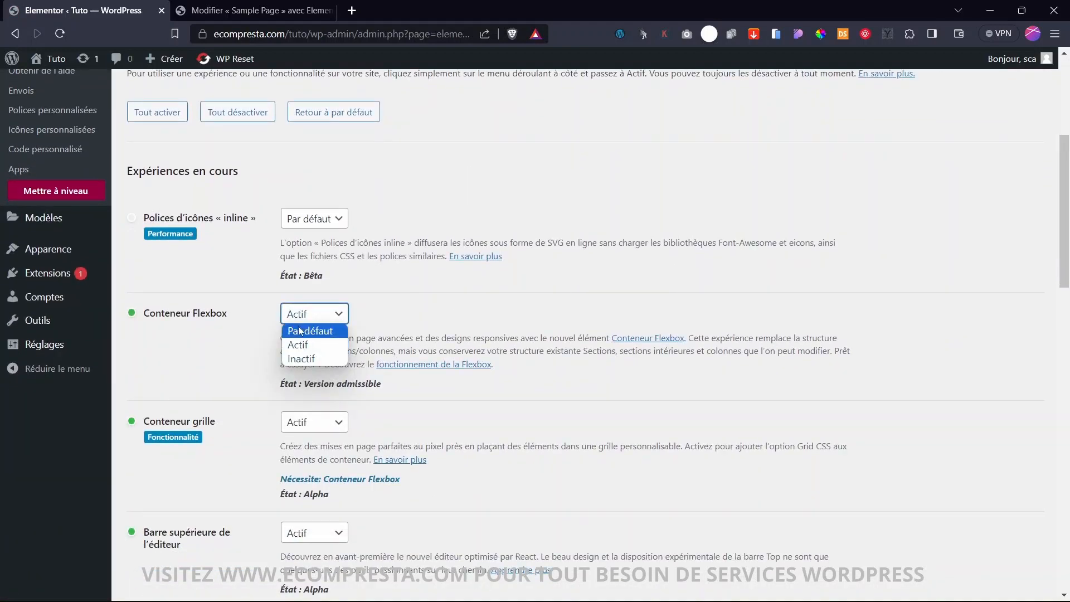
{"action": "left_click", "coordinate": [305, 344]}
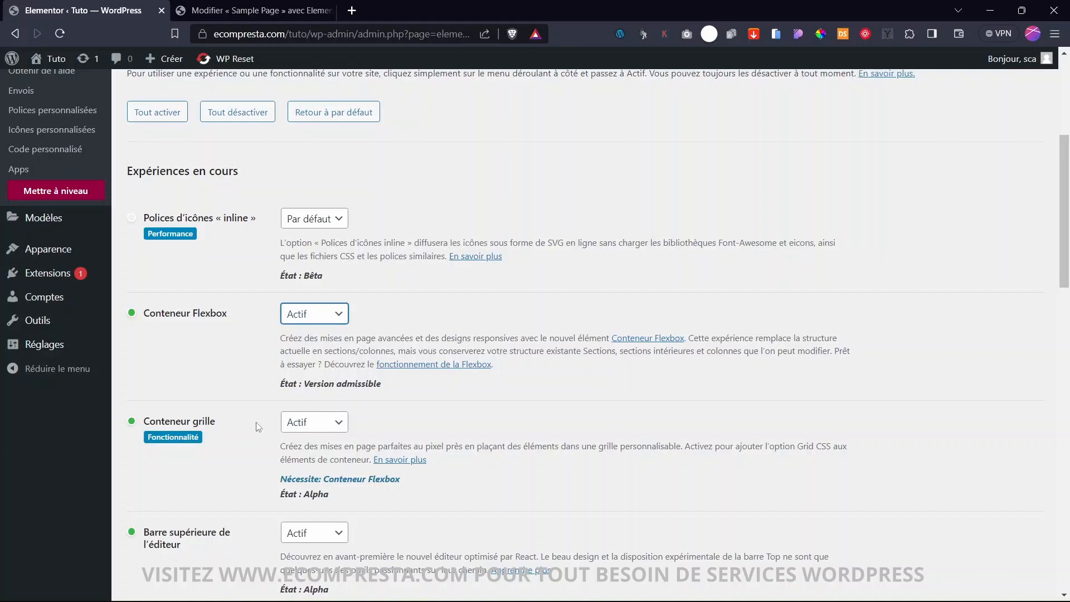
{"action": "left_click", "coordinate": [308, 426]}
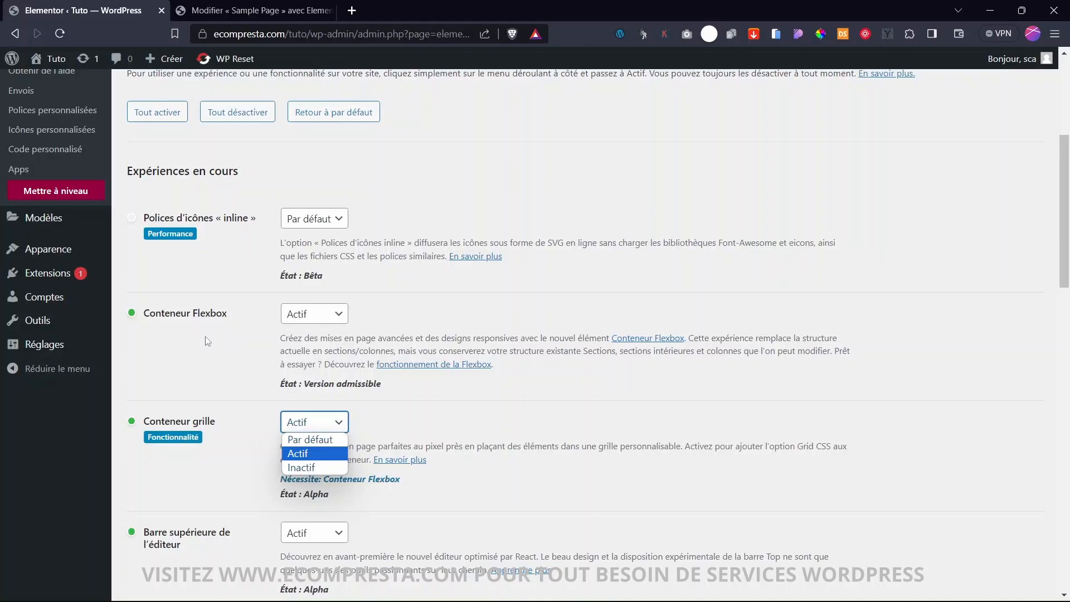
{"action": "left_click", "coordinate": [227, 374]}
{"action": "left_click", "coordinate": [316, 315]}
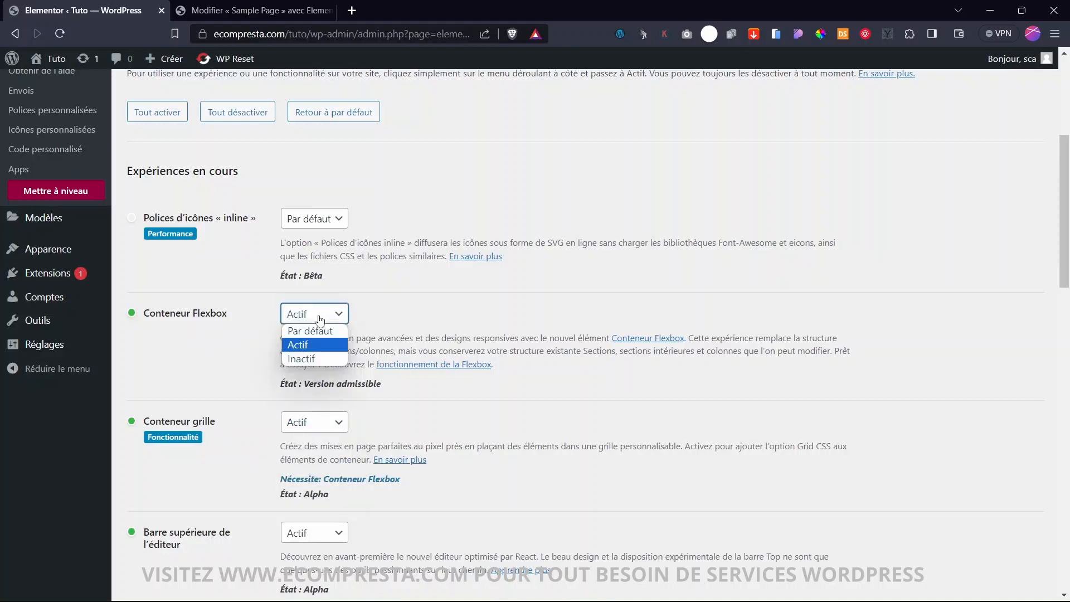
{"action": "left_click", "coordinate": [196, 326]}
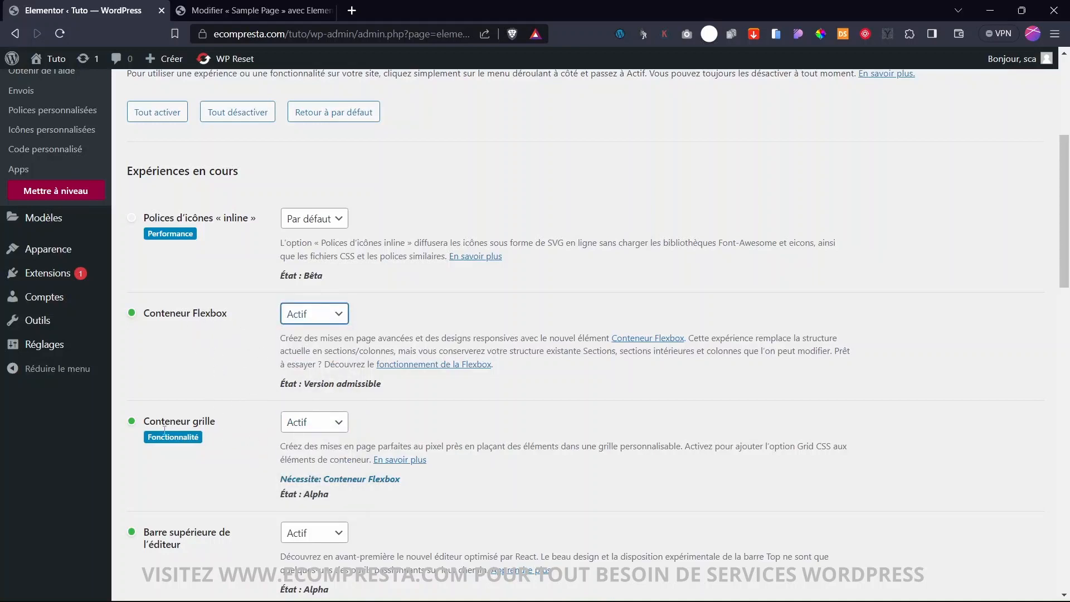
{"action": "left_click", "coordinate": [316, 424]}
{"action": "left_click", "coordinate": [202, 458]}
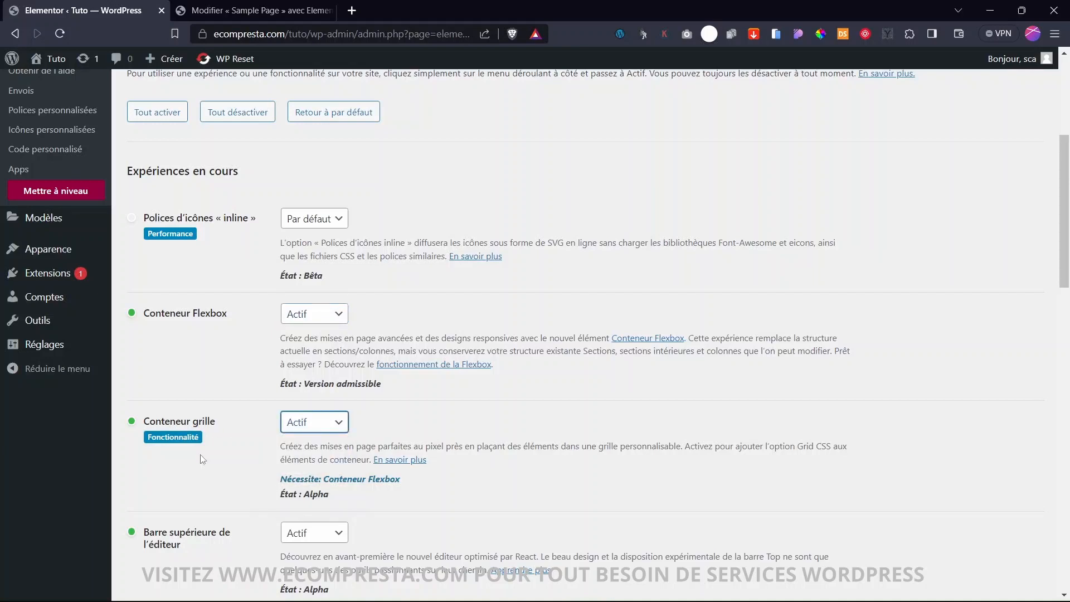
- Keep Barre supérieure de l'éditeur and Éléments imbriqués set to Actif and save the Elementor settings
{"action": "scroll", "coordinate": [223, 436], "scroll_direction": "down", "scroll_amount": 3}
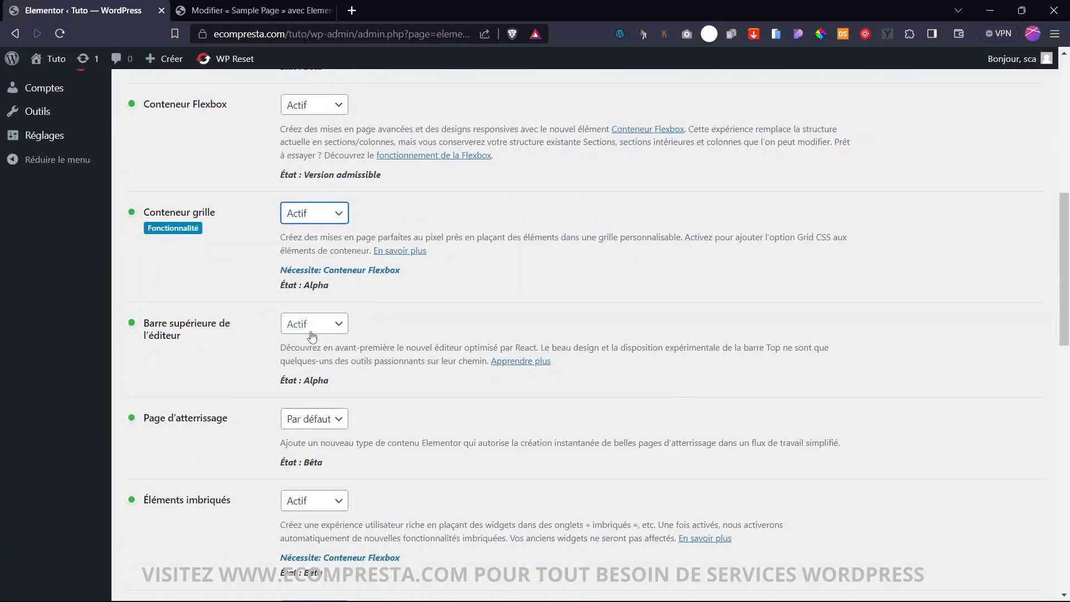
{"action": "left_click", "coordinate": [312, 332]}
{"action": "left_click", "coordinate": [311, 334]}
{"action": "scroll", "coordinate": [240, 376], "scroll_direction": "down", "scroll_amount": 2}
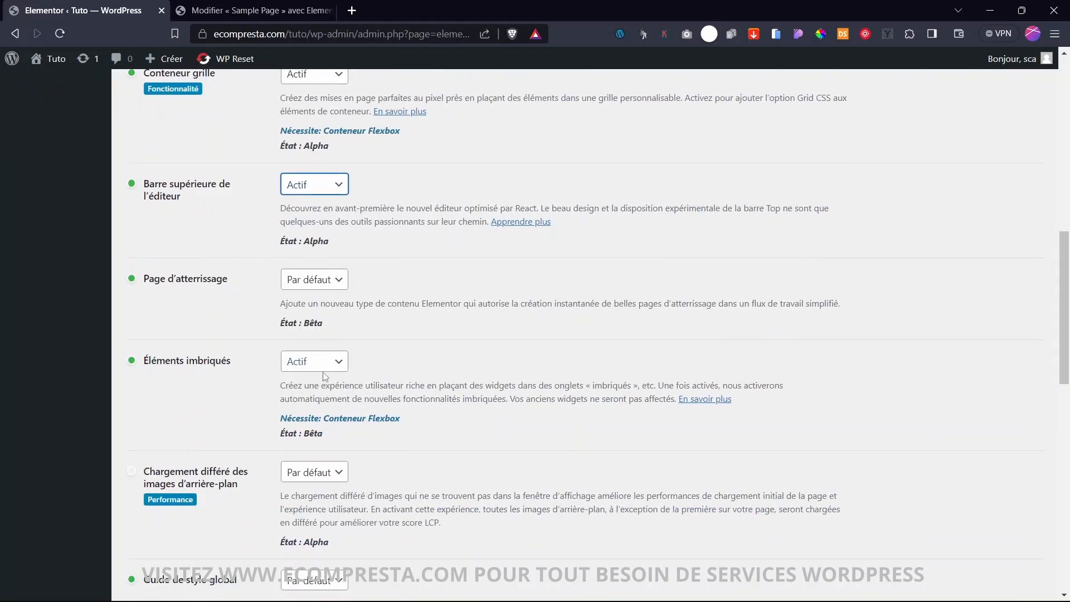
{"action": "left_click", "coordinate": [313, 363]}
{"action": "left_click", "coordinate": [259, 363]}
{"action": "scroll", "coordinate": [259, 363], "scroll_direction": "down", "scroll_amount": 15}
{"action": "left_click", "coordinate": [179, 527]}
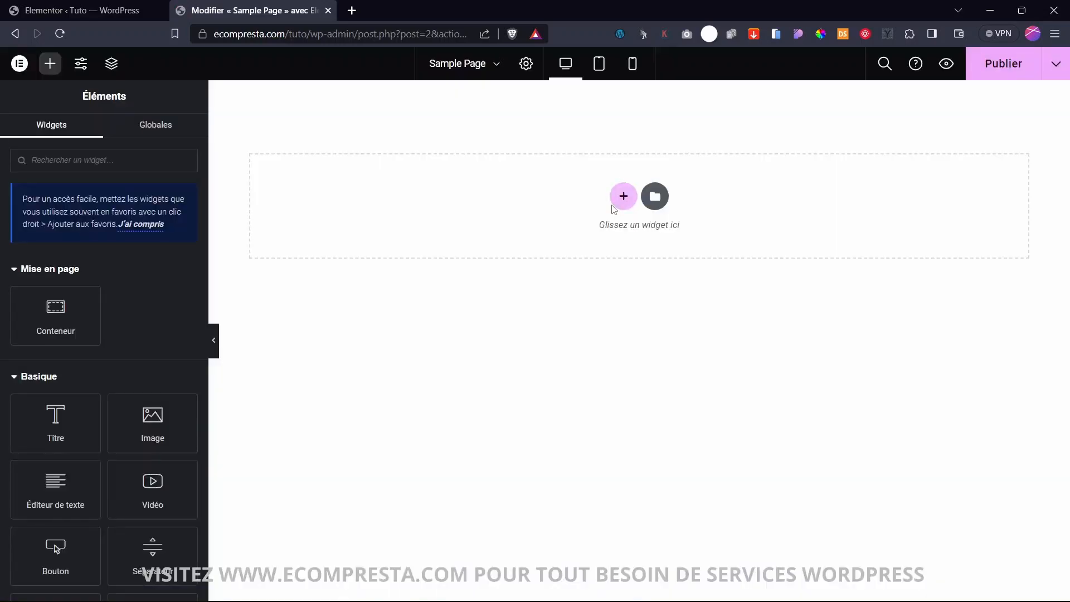
- In the Sample Page editor, add a Grille container with the structure of three columns and one row
{"action": "left_click", "coordinate": [621, 195]}
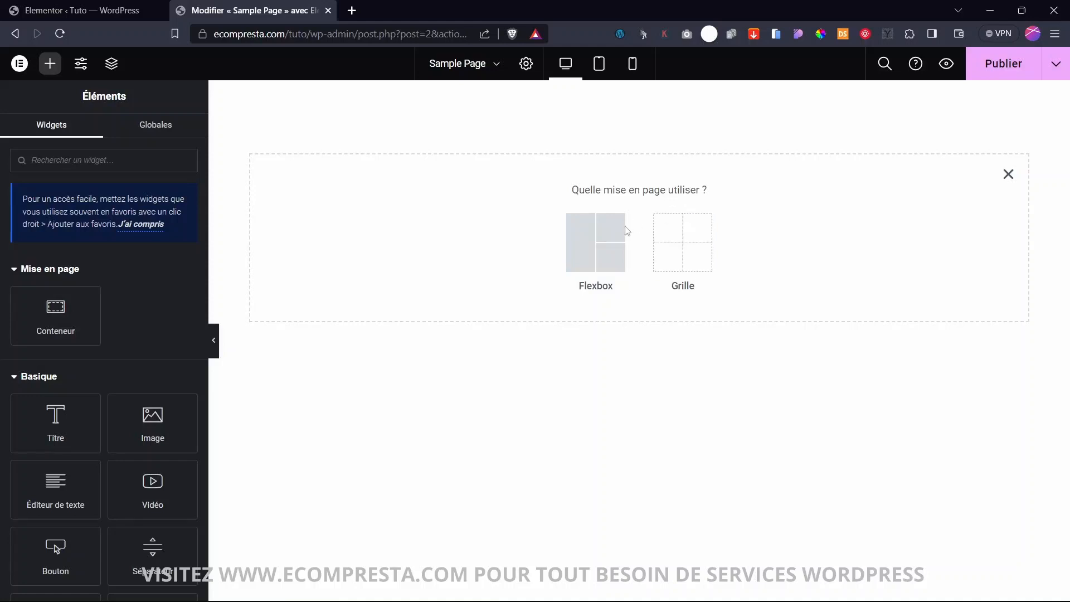
{"action": "left_click", "coordinate": [681, 244]}
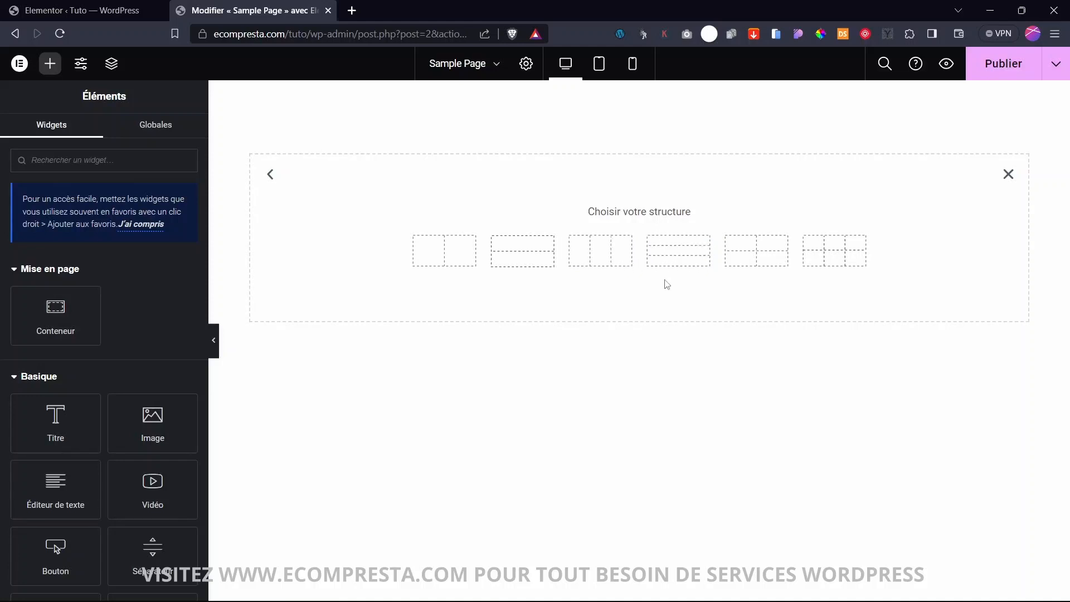
{"action": "left_click", "coordinate": [602, 263]}
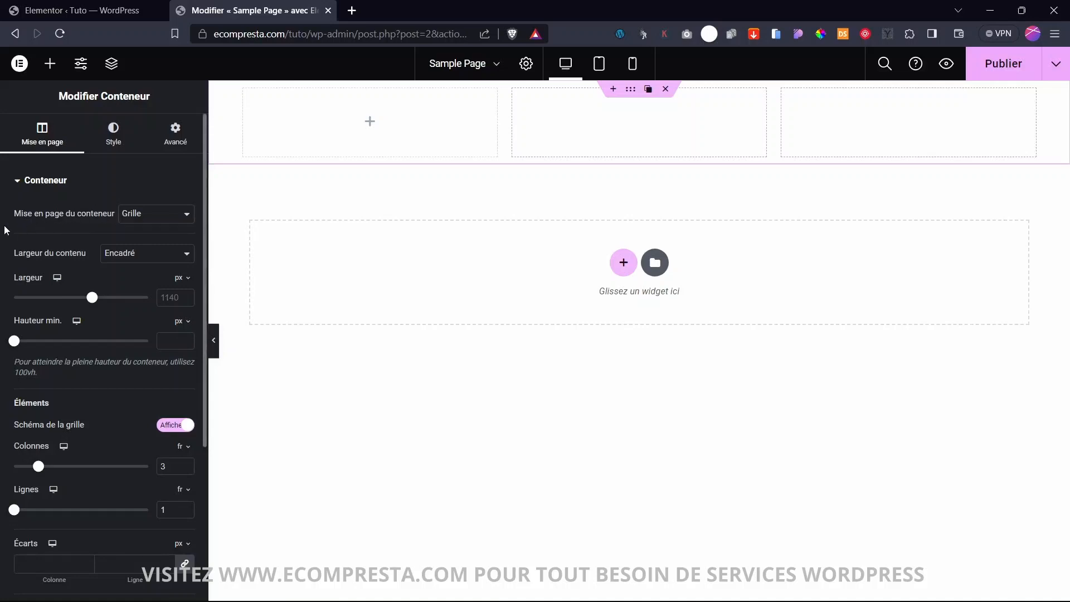
- Switch the container's layout to Flexbox and back to Grille
{"action": "left_click", "coordinate": [129, 217]}
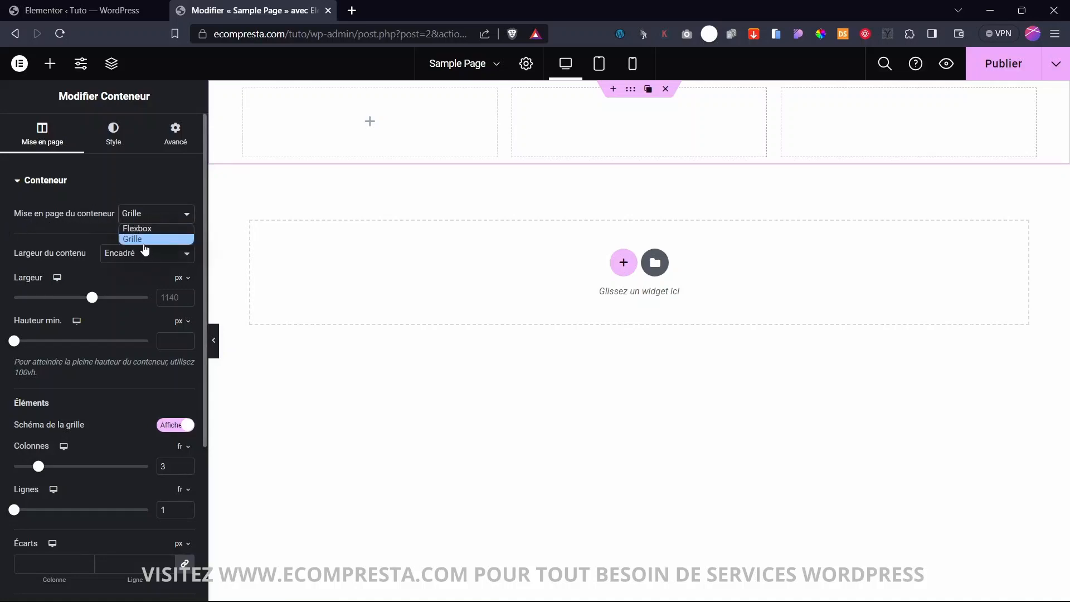
{"action": "left_click", "coordinate": [137, 228]}
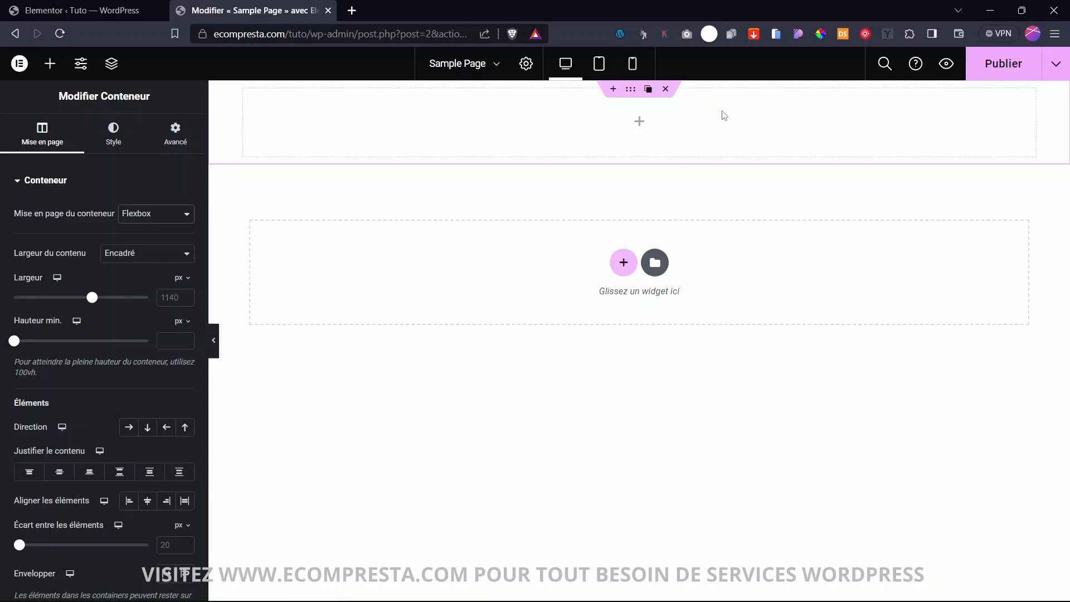
{"action": "left_click", "coordinate": [156, 214]}
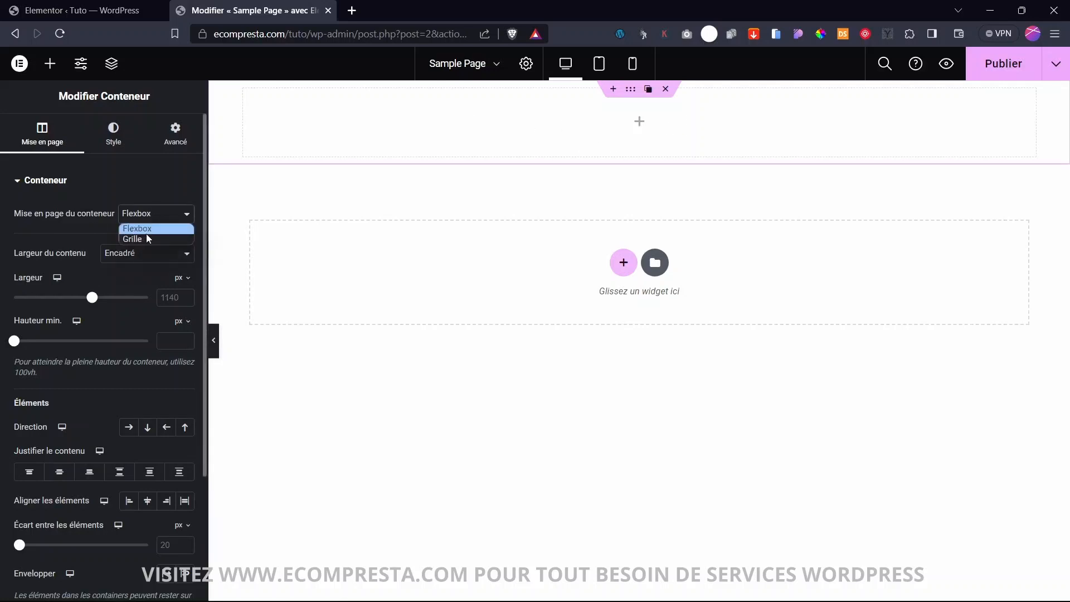
{"action": "left_click", "coordinate": [148, 237]}
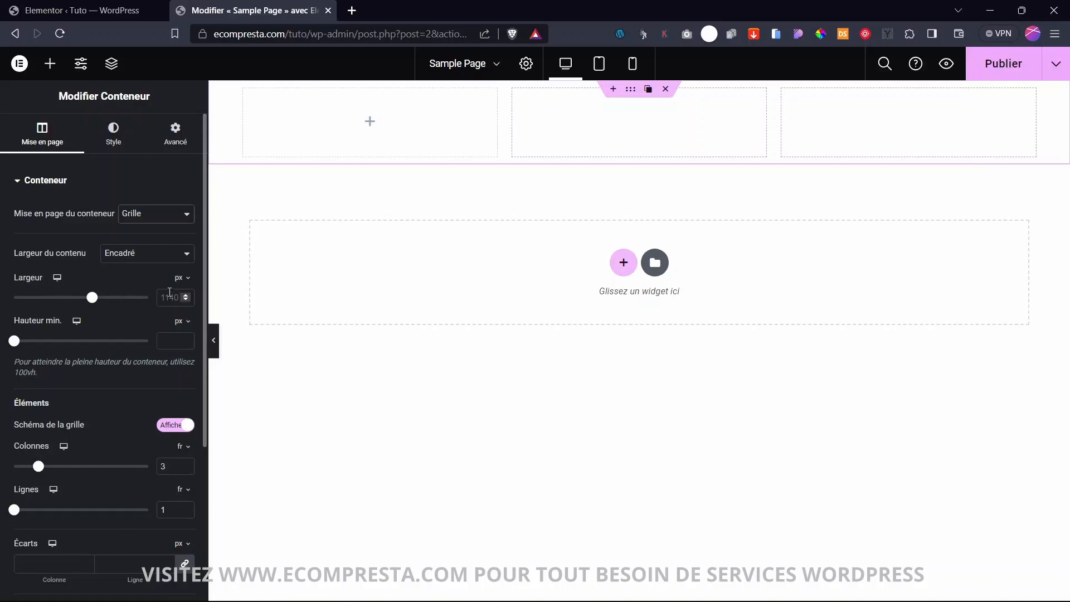
- Try the grid container with 2 and 5 columns, and set the column count back to 3
{"action": "scroll", "coordinate": [125, 379], "scroll_direction": "down", "scroll_amount": 4}
{"action": "scroll", "coordinate": [130, 309], "scroll_direction": "up", "scroll_amount": 4}
{"action": "left_click", "coordinate": [185, 469]}
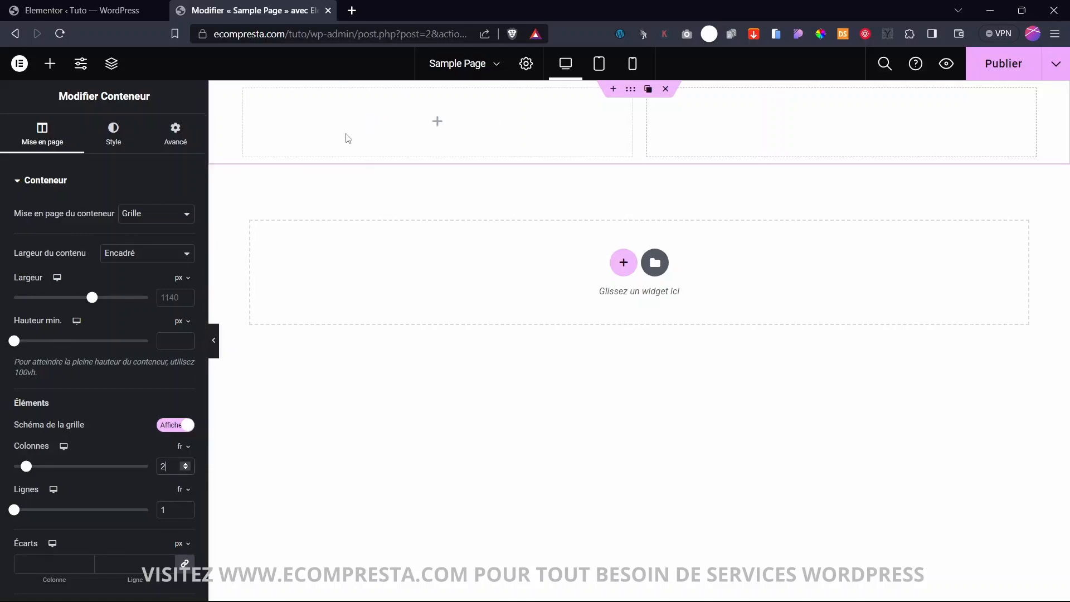
{"action": "left_click", "coordinate": [186, 464]}
{"action": "left_click", "coordinate": [186, 464]}
{"action": "left_click", "coordinate": [186, 464]}
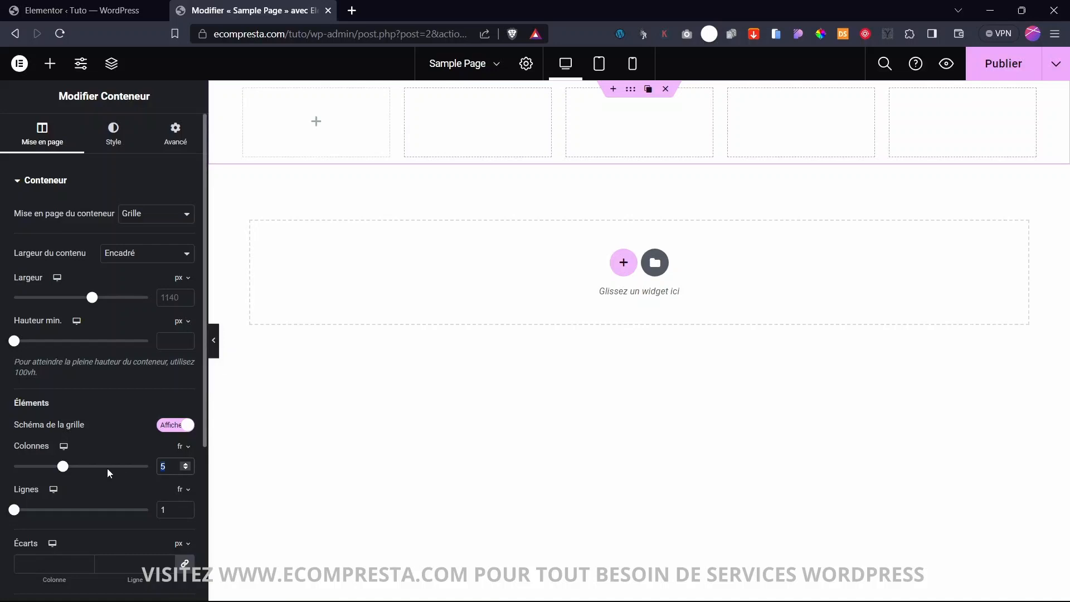
{"action": "type", "text": "3"}
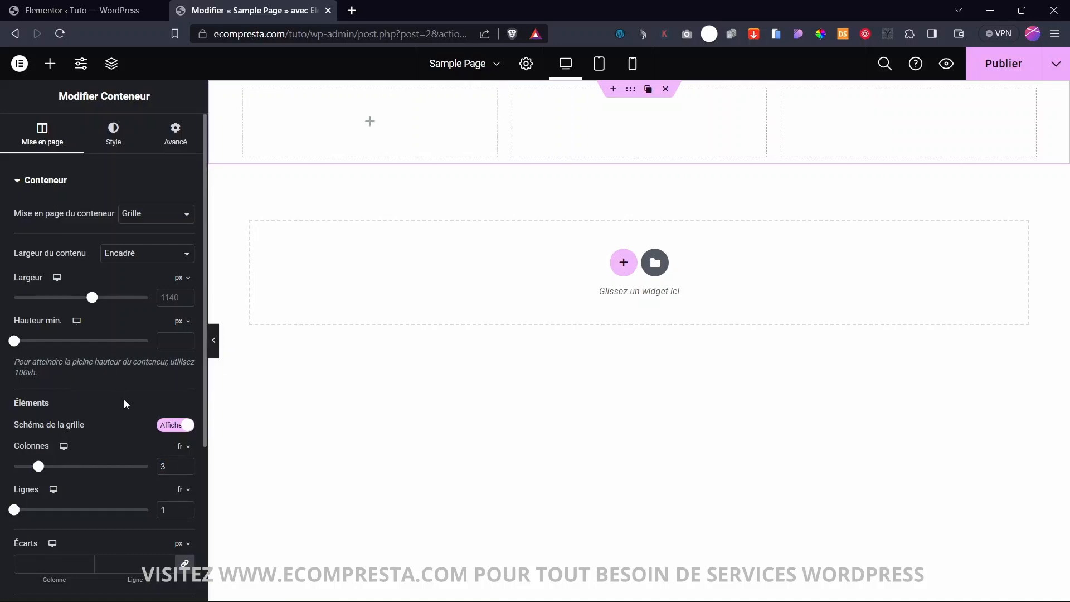
- Add a Vidéo widget to the first cell of the grid container
{"action": "scroll", "coordinate": [124, 399], "scroll_direction": "down", "scroll_amount": 4}
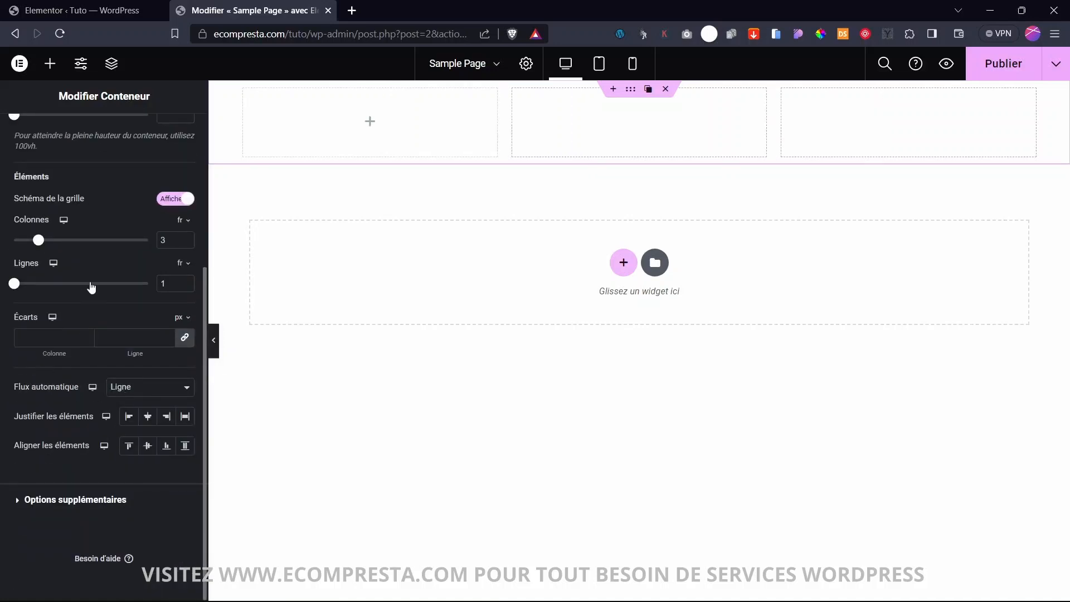
{"action": "scroll", "coordinate": [90, 287], "scroll_direction": "up", "scroll_amount": 4}
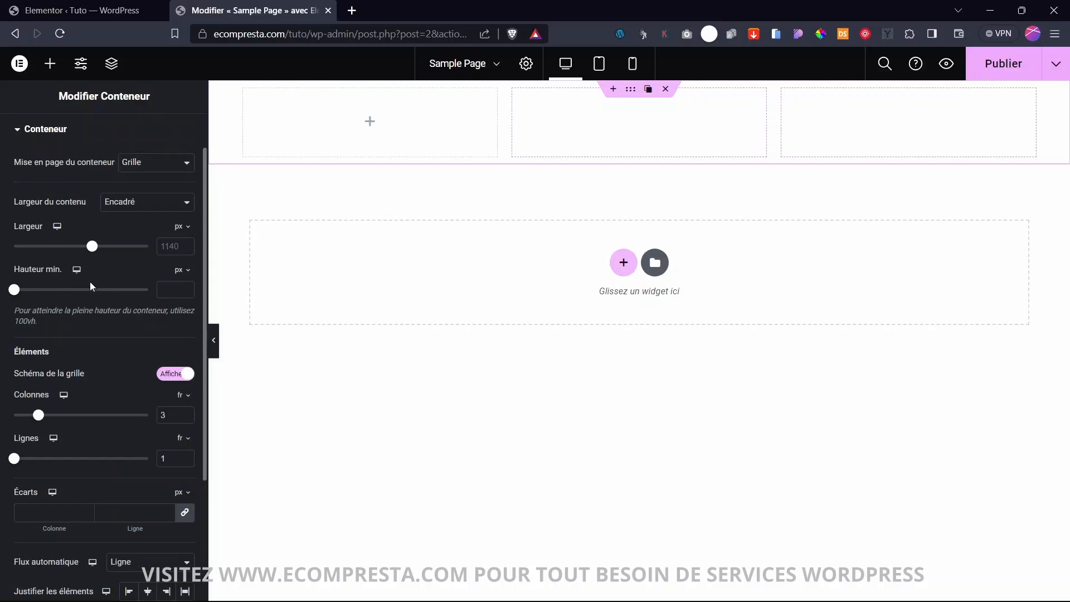
{"action": "left_click", "coordinate": [49, 66]}
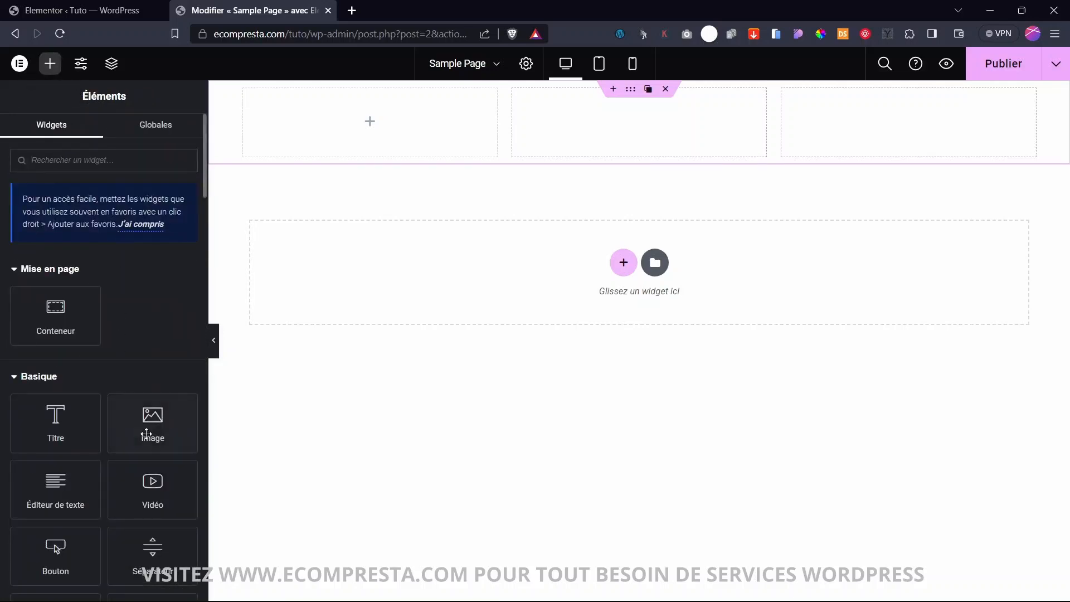
{"action": "scroll", "coordinate": [95, 341], "scroll_direction": "down", "scroll_amount": 3}
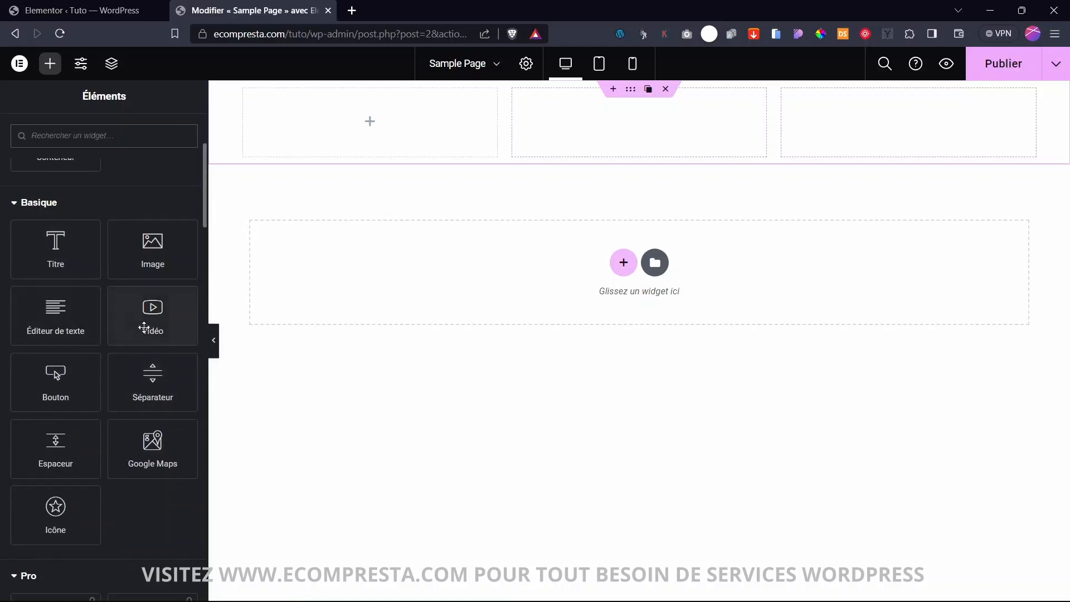
{"action": "left_click", "coordinate": [159, 317]}
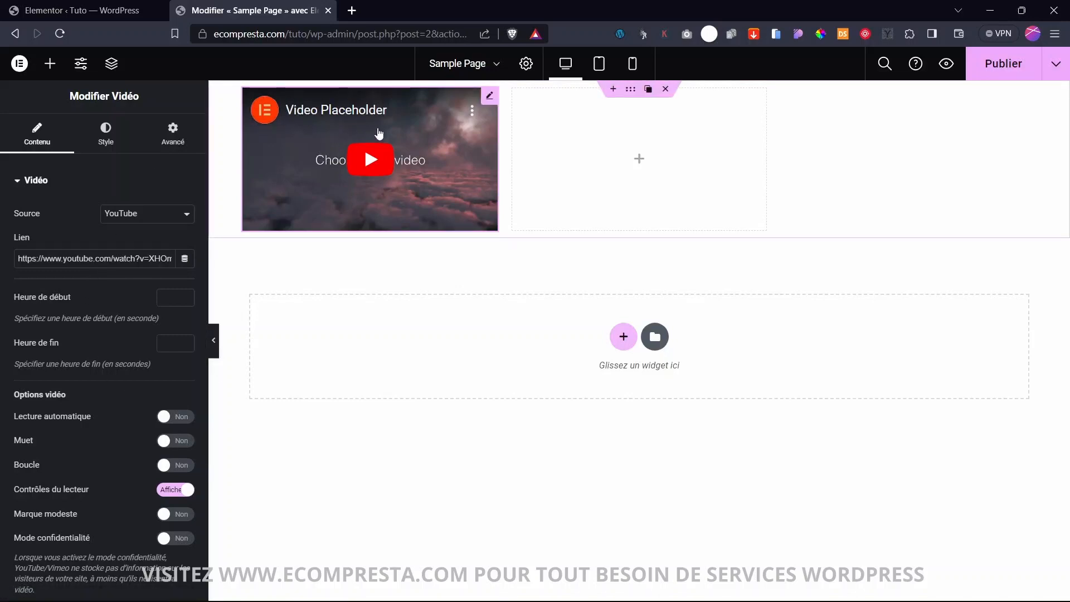
- Add a Titre widget to the second grid cell and an Image widget to the third
{"action": "left_click", "coordinate": [50, 63]}
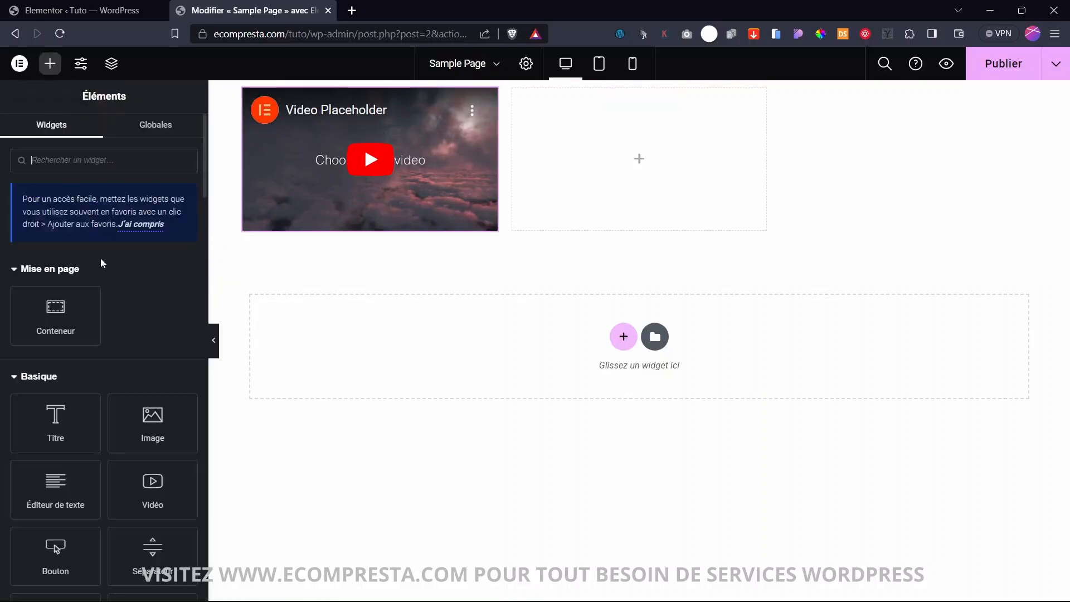
{"action": "left_click", "coordinate": [56, 419]}
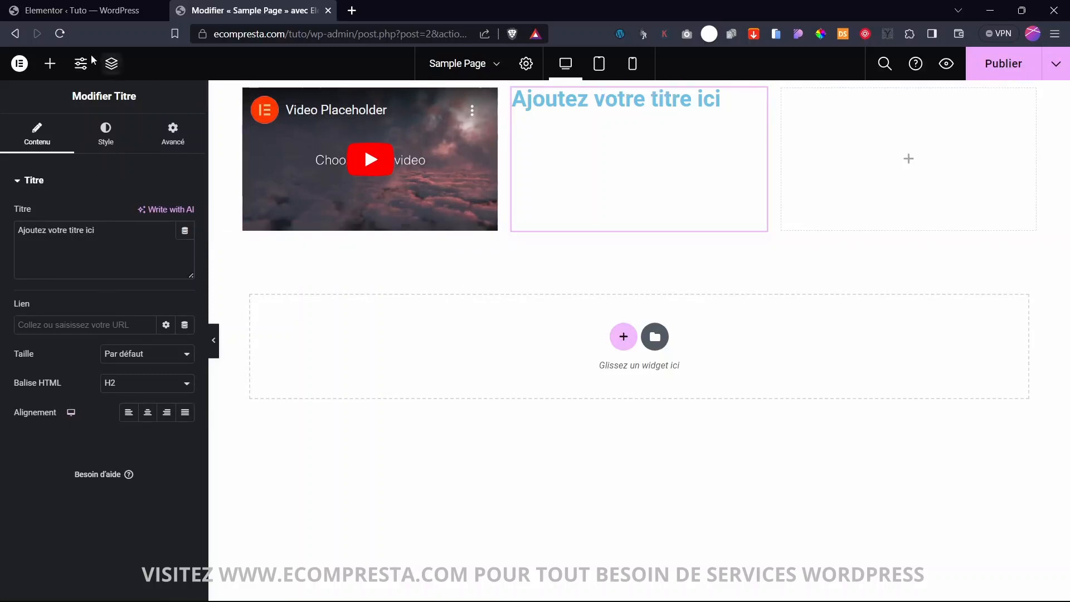
{"action": "left_click", "coordinate": [50, 63]}
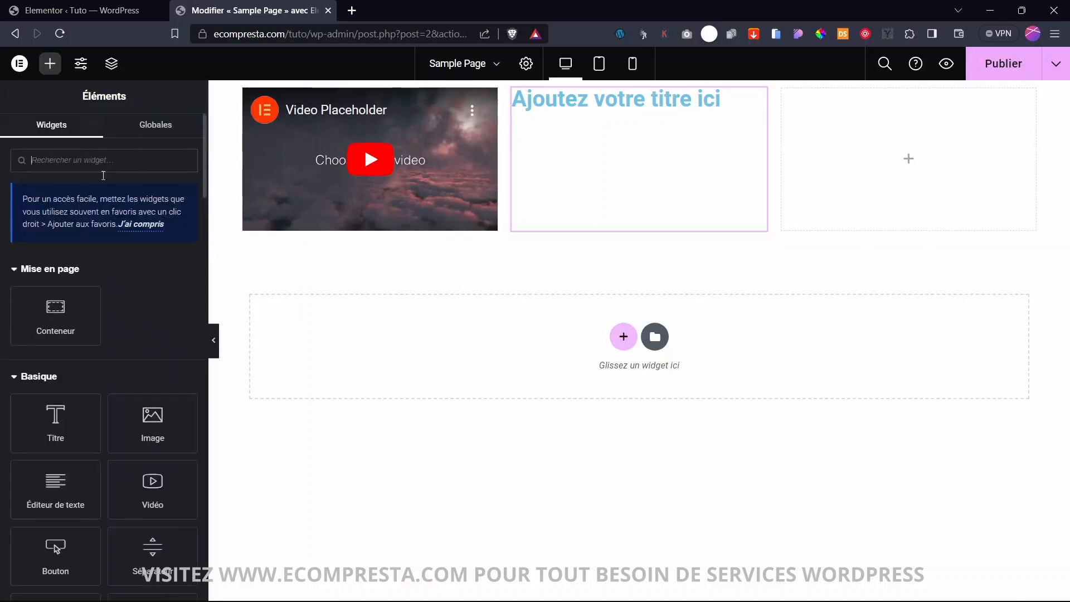
{"action": "left_click", "coordinate": [159, 430]}
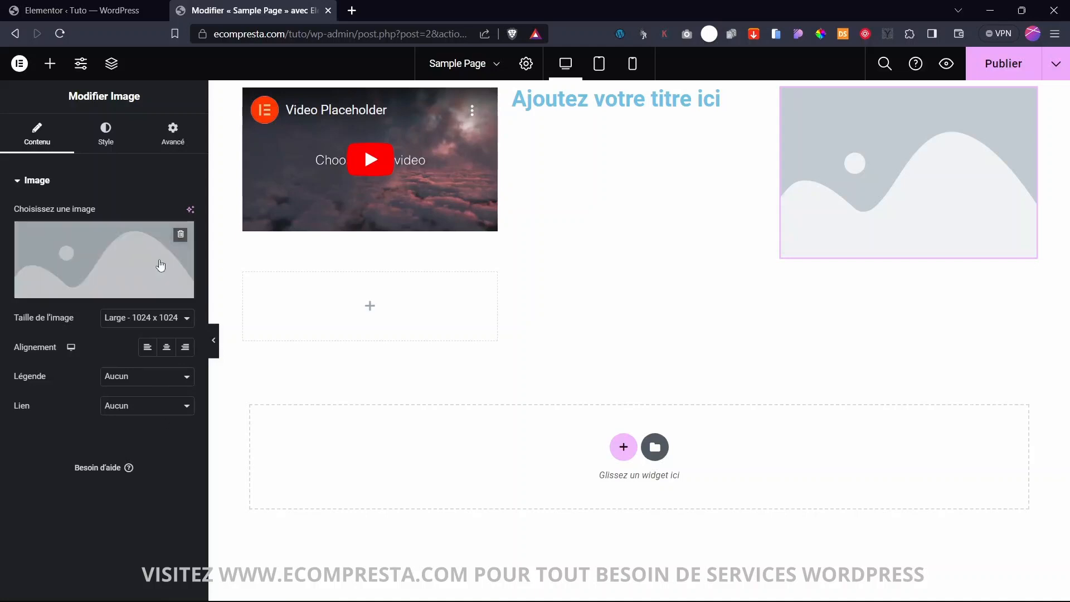
- Add an Éditeur de texte widget to the first cell of the grid's second row
{"action": "left_click", "coordinate": [49, 63]}
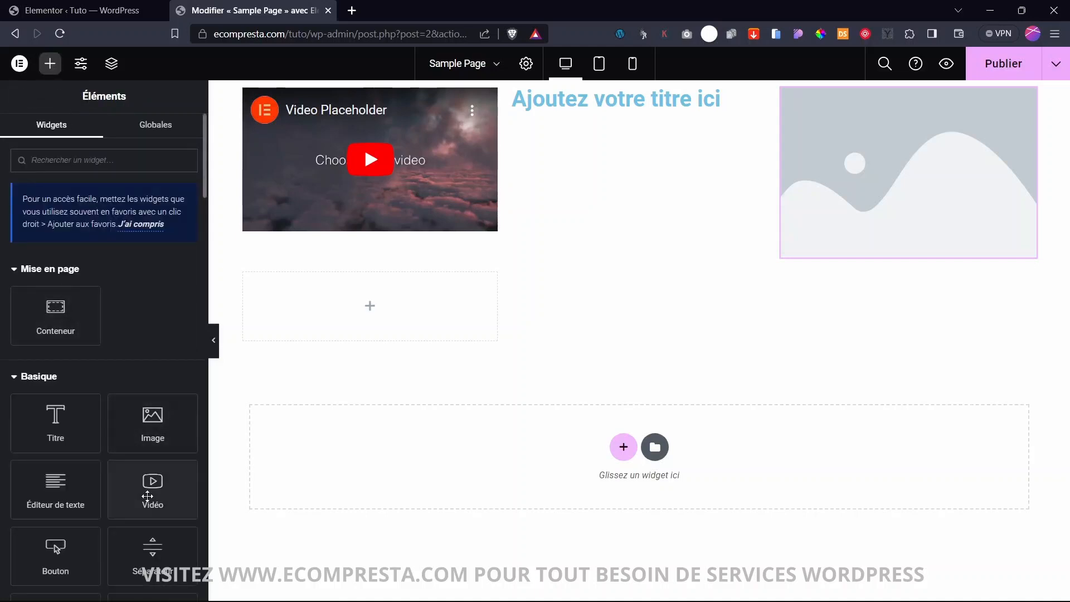
{"action": "scroll", "coordinate": [64, 507], "scroll_direction": "down", "scroll_amount": 3}
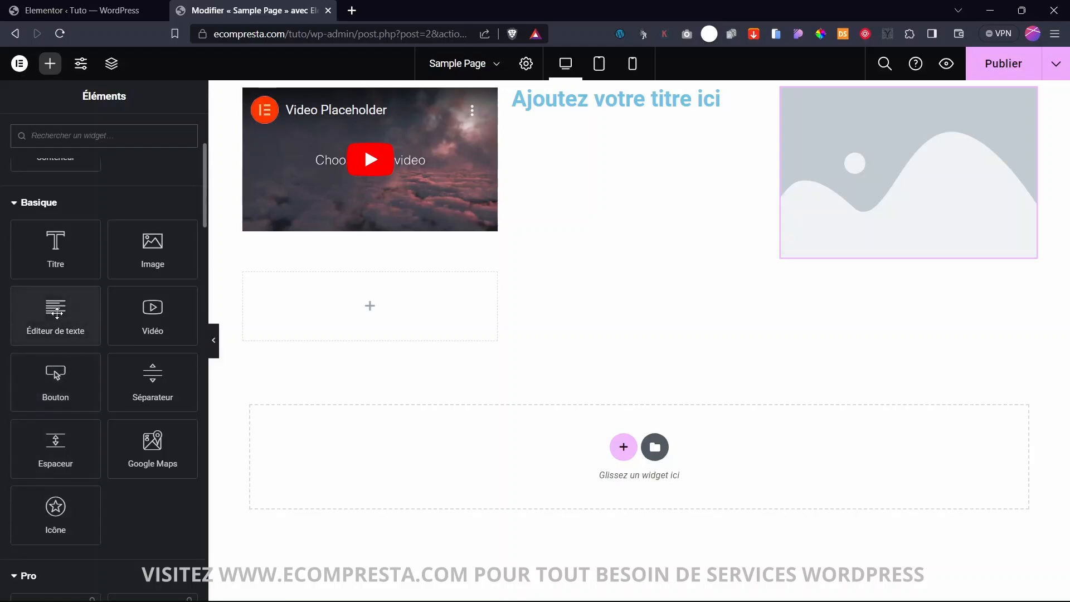
{"action": "left_click_drag", "start_coordinate": [56, 312], "coordinate": [352, 274]}
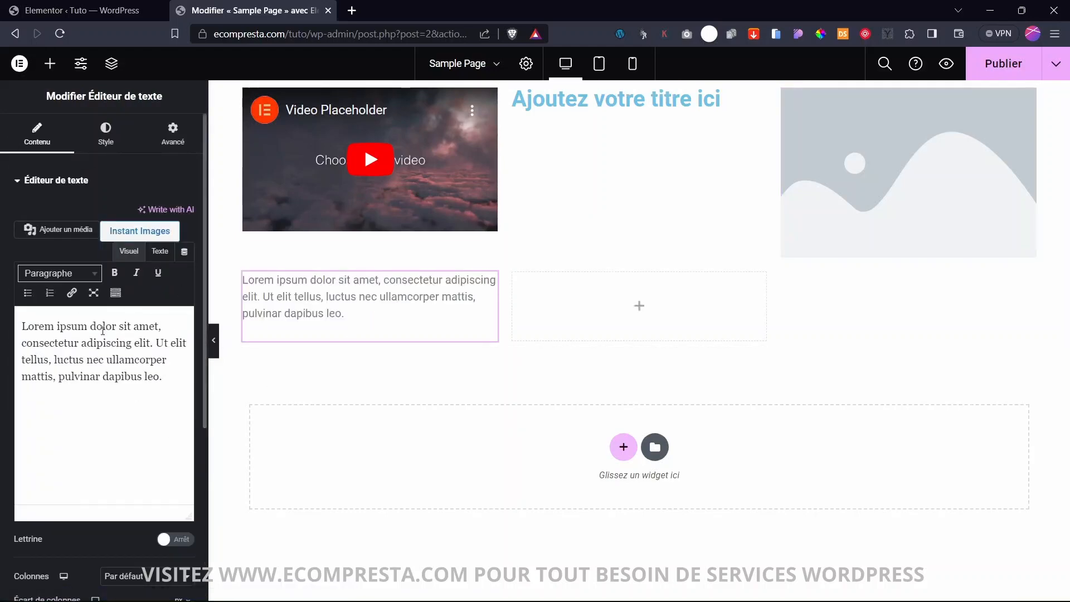
- Add a Google Maps widget to the second cell of the grid's second row
{"action": "left_click", "coordinate": [50, 63]}
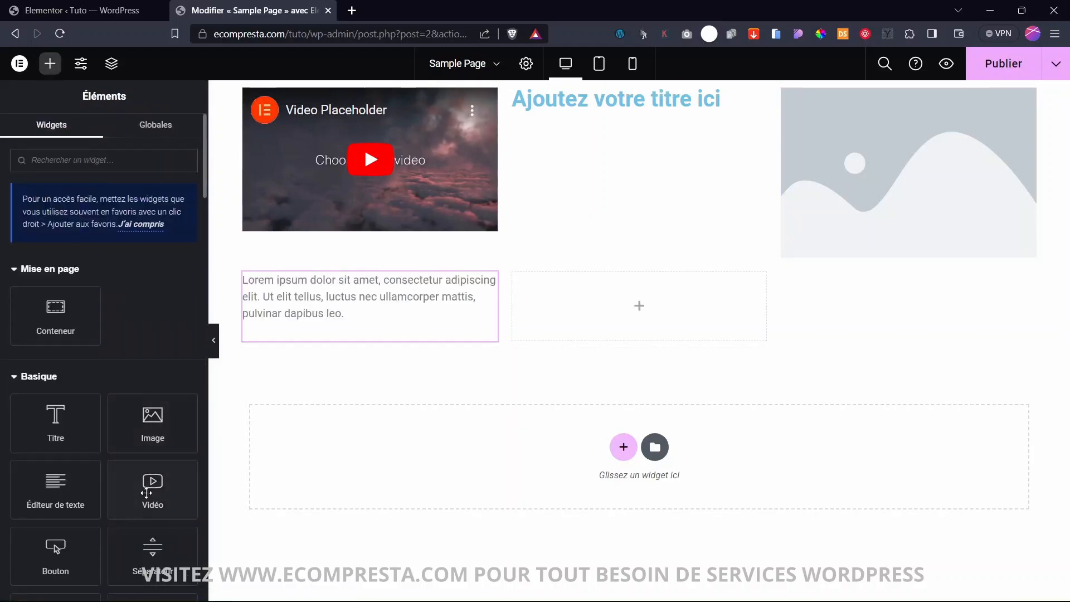
{"action": "left_click_drag", "start_coordinate": [152, 552], "coordinate": [668, 304]}
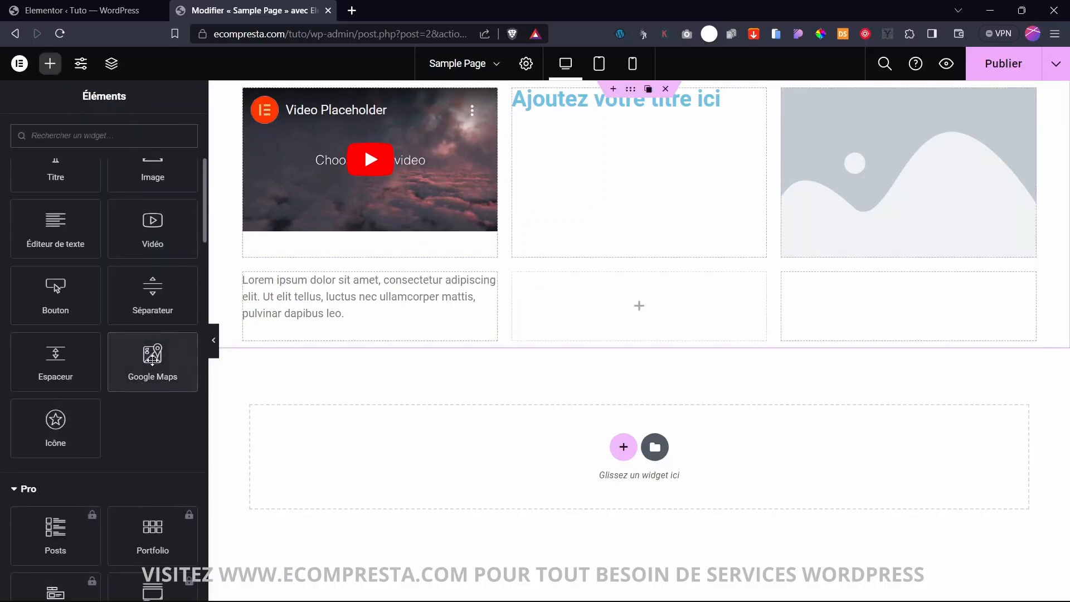
{"action": "left_click", "coordinate": [152, 361]}
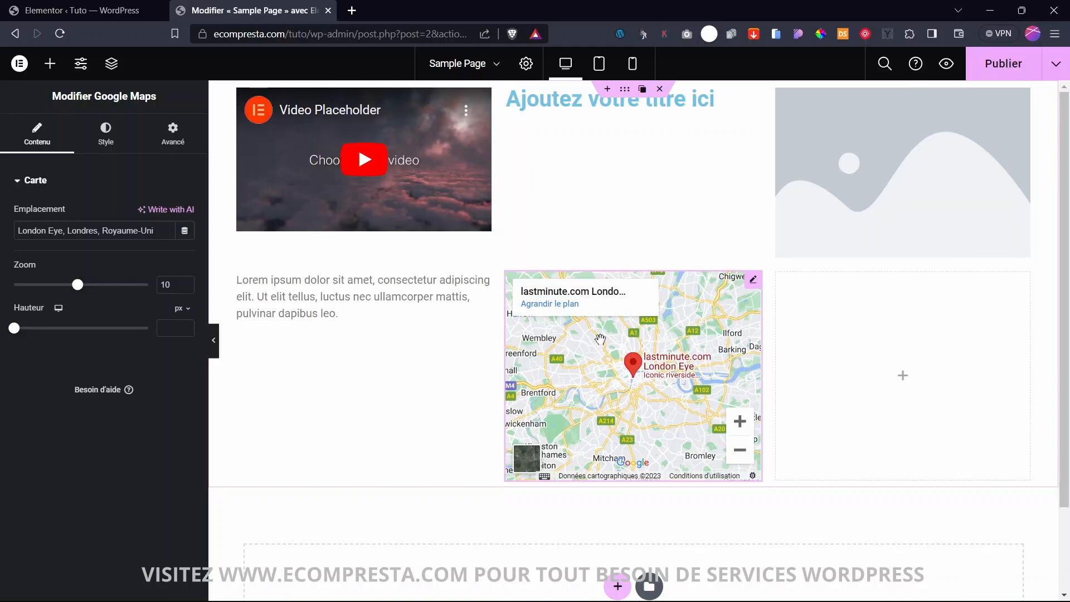
- Try hiding the grid container's outline (Schéma de la grille) twice, and leave it displayed
{"action": "left_click", "coordinate": [625, 93]}
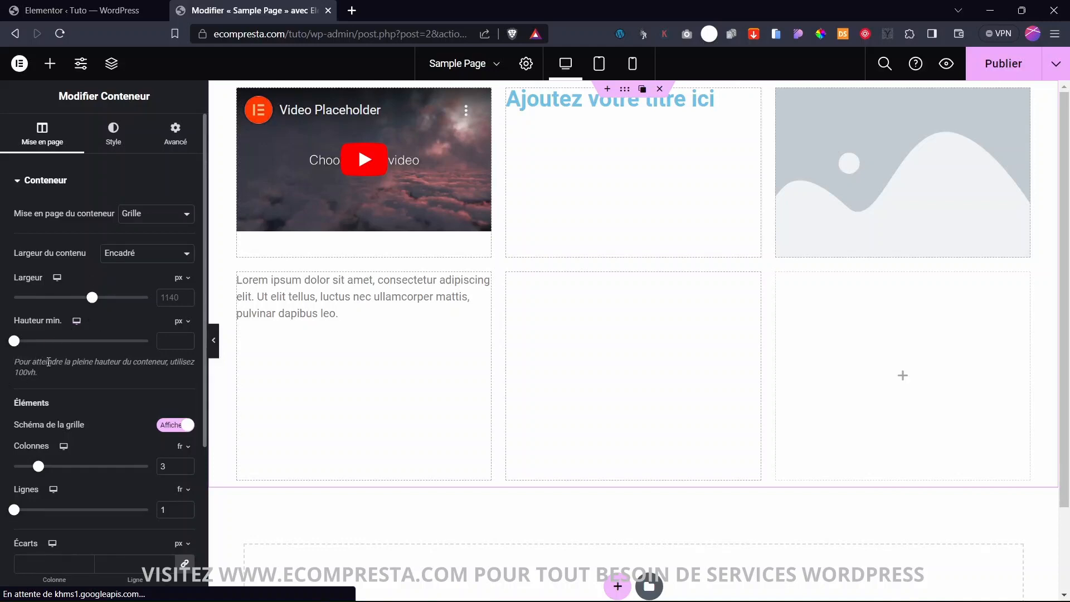
{"action": "scroll", "coordinate": [88, 389], "scroll_direction": "down", "scroll_amount": 3}
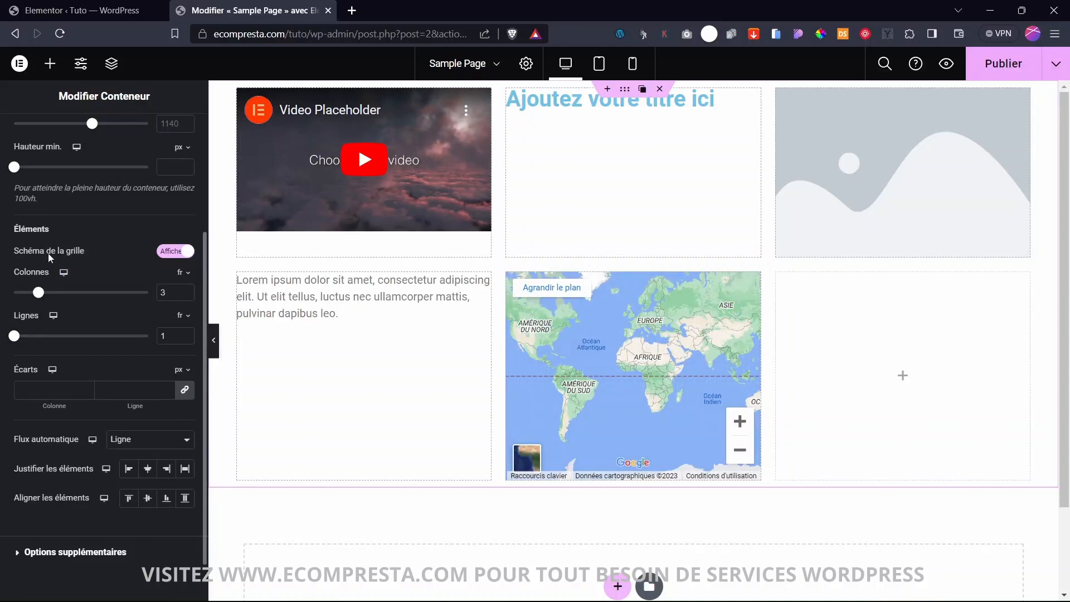
{"action": "left_click", "coordinate": [172, 257]}
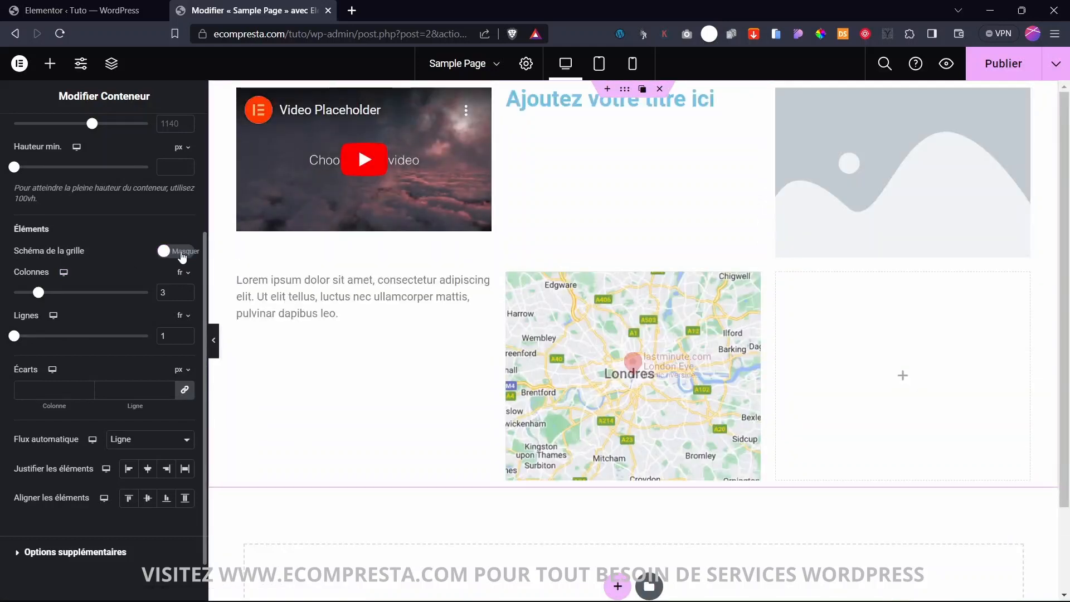
{"action": "left_click", "coordinate": [178, 251]}
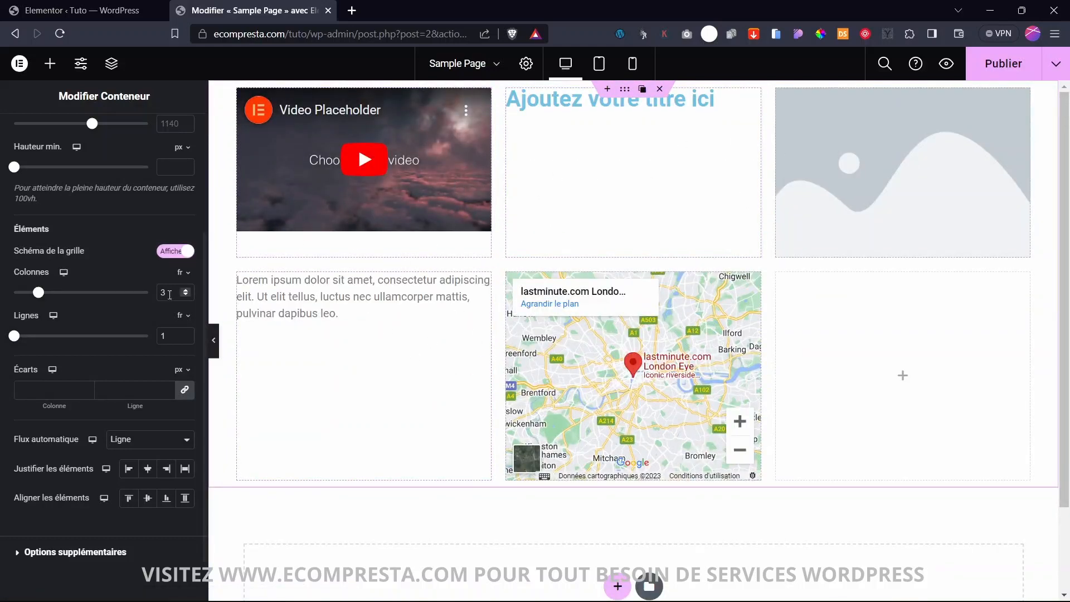
{"action": "left_click", "coordinate": [173, 252]}
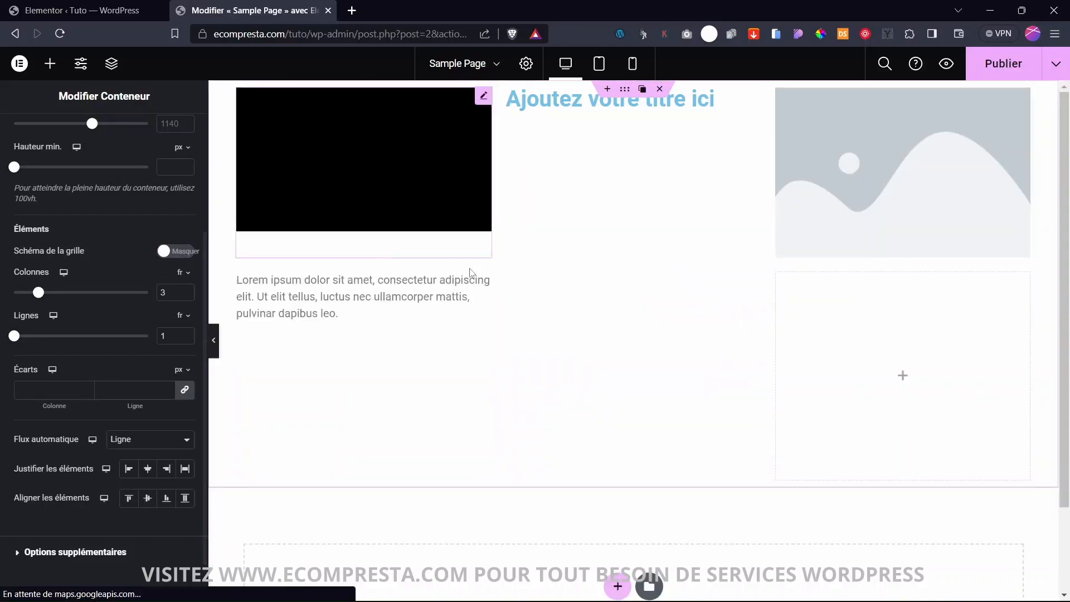
{"action": "left_click", "coordinate": [173, 251]}
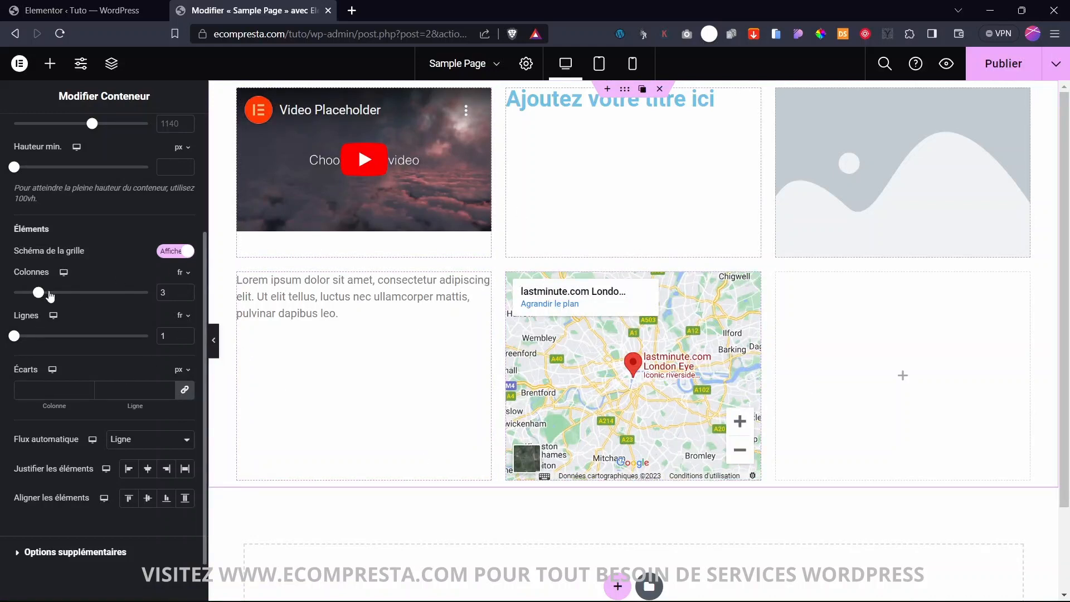
- Try the grid container with 4 columns and with 7 rows, and restore it to 3 columns and 1 row
{"action": "left_click_drag", "start_coordinate": [43, 295], "coordinate": [51, 295]}
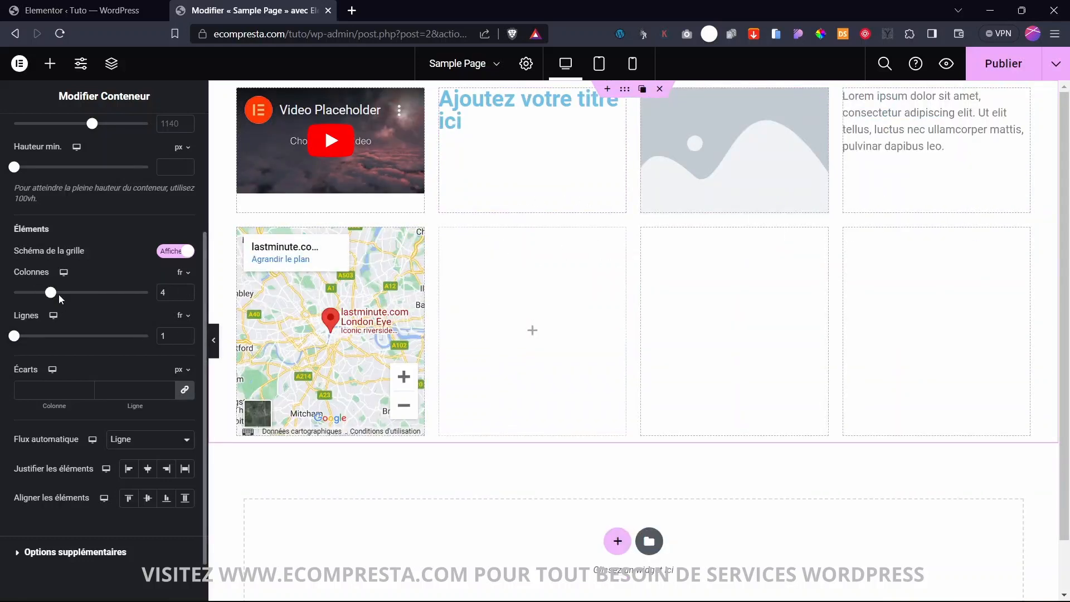
{"action": "mouse_move", "coordinate": [51, 292]}
{"action": "left_mouse_down"}
{"action": "mouse_move", "coordinate": [63, 292]}
{"action": "mouse_move", "coordinate": [38, 295]}
{"action": "left_mouse_up"}
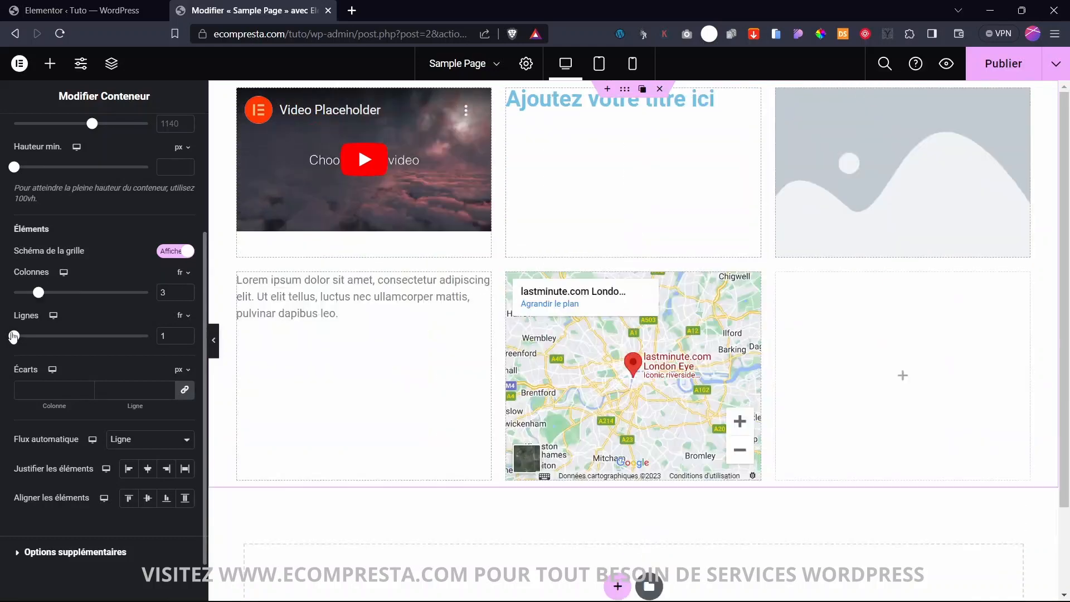
{"action": "left_click_drag", "start_coordinate": [13, 342], "coordinate": [87, 374]}
{"action": "scroll", "coordinate": [524, 403], "scroll_direction": "down", "scroll_amount": 12}
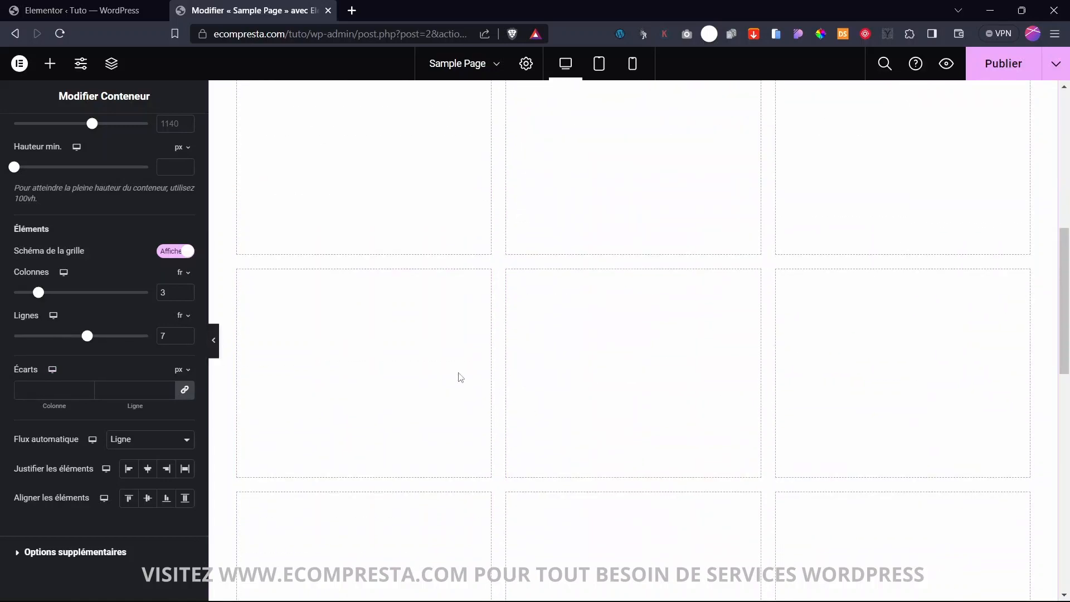
{"action": "scroll", "coordinate": [433, 411], "scroll_direction": "down", "scroll_amount": 8}
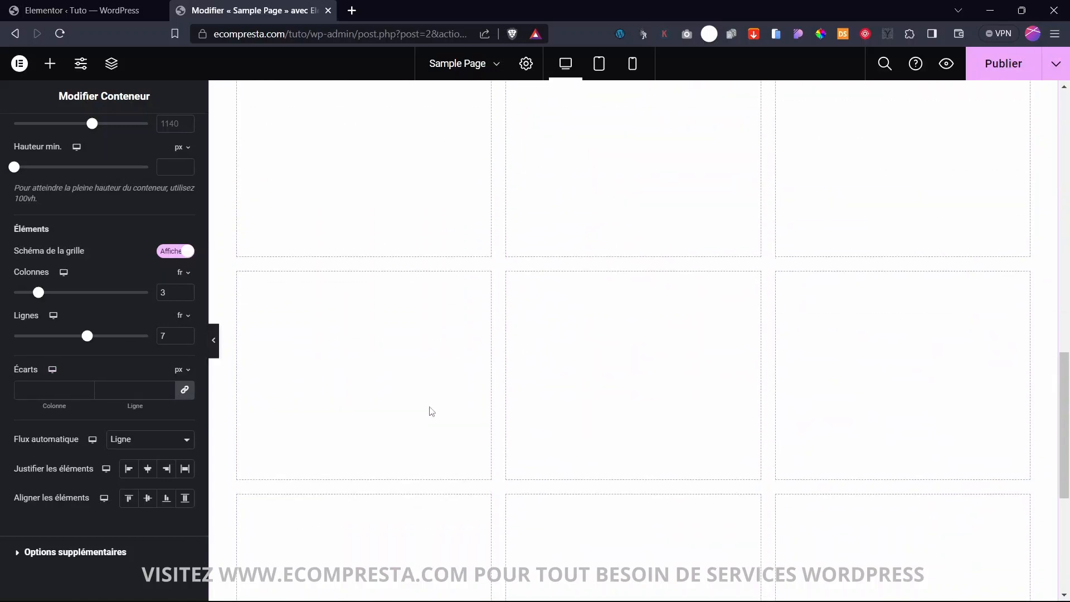
{"action": "scroll", "coordinate": [433, 411], "scroll_direction": "up", "scroll_amount": 7}
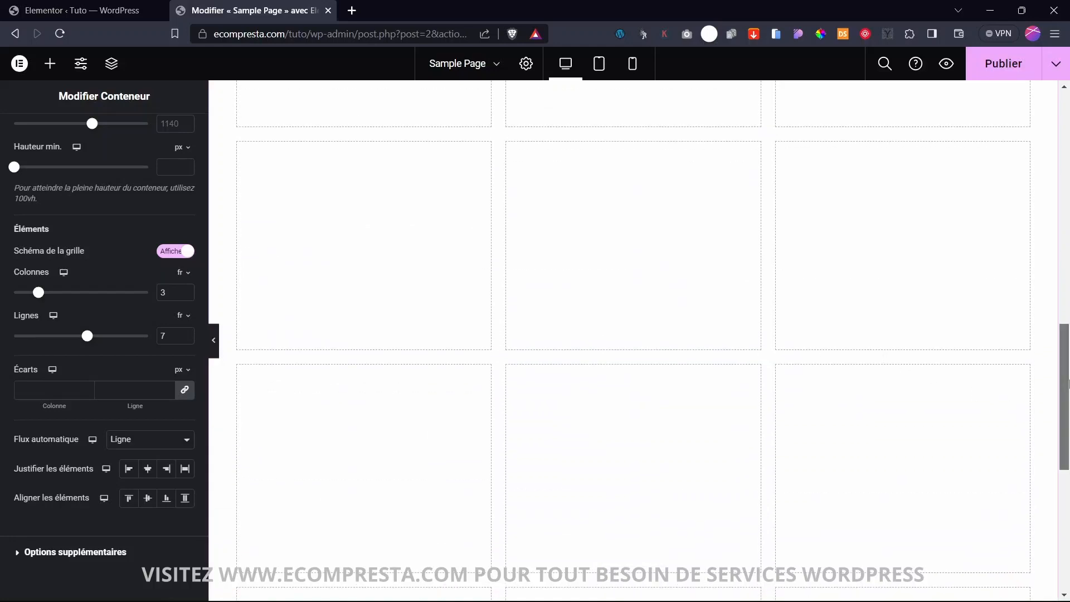
{"action": "left_click_drag", "start_coordinate": [87, 335], "coordinate": [14, 335]}
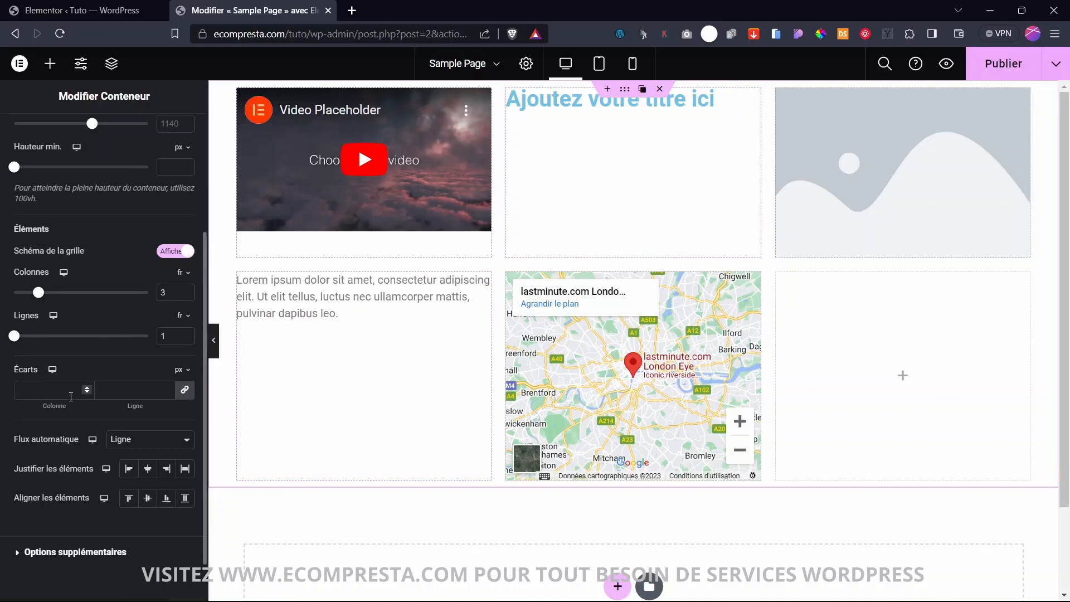
- Try linked gaps on the grid, set separate gaps of 102 px for columns and 94 px for rows, and relink the values
{"action": "mouse_move", "coordinate": [55, 407]}
{"action": "left_mouse_down"}
{"action": "mouse_move", "coordinate": [134, 407]}
{"action": "mouse_move", "coordinate": [72, 413]}
{"action": "left_mouse_up"}
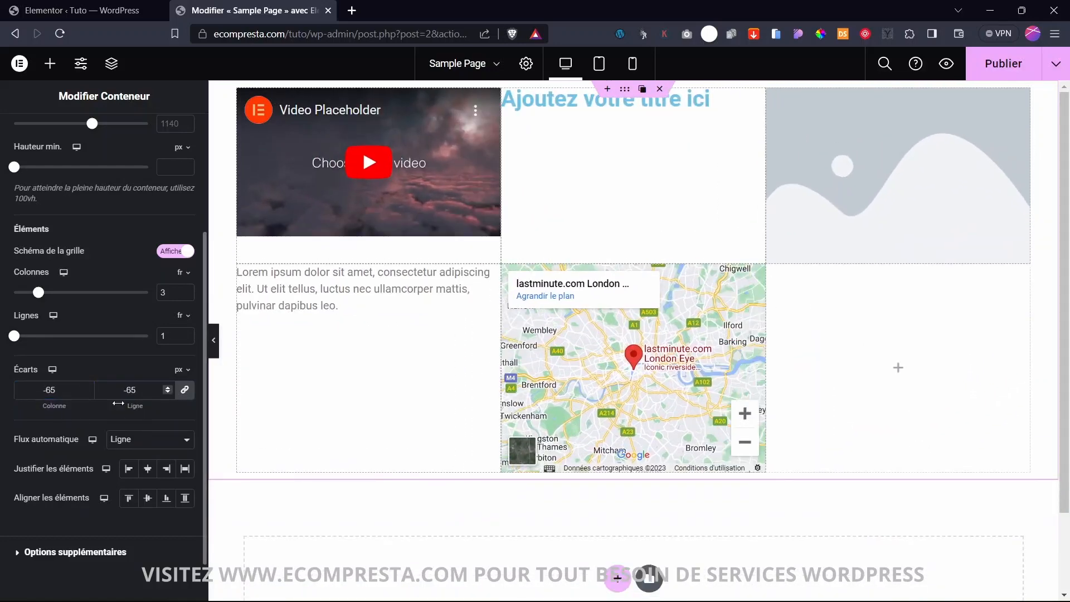
{"action": "left_click_drag", "start_coordinate": [147, 403], "coordinate": [179, 402]}
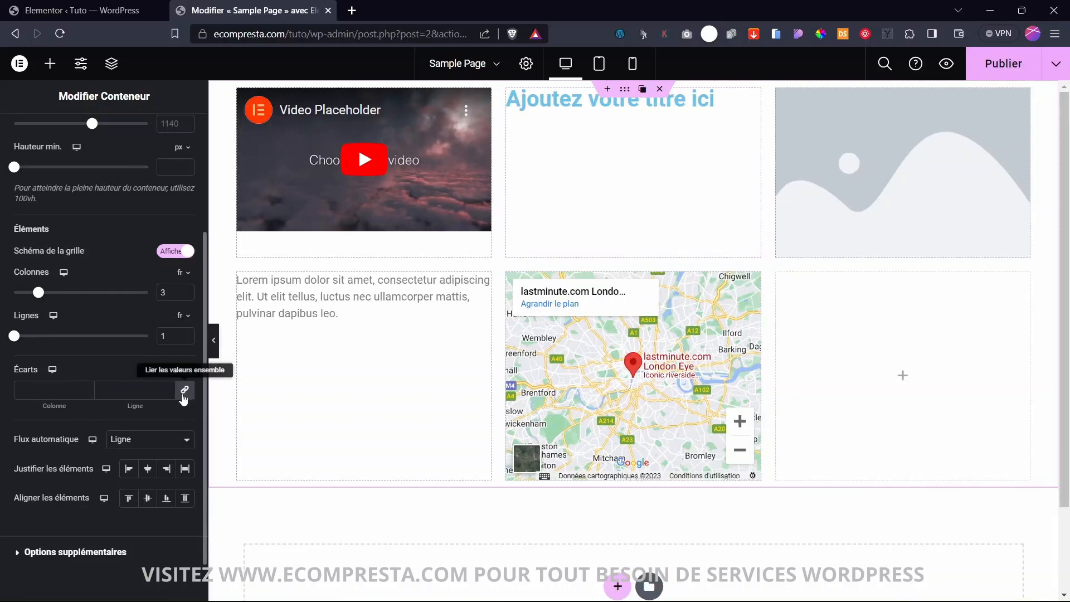
{"action": "left_click", "coordinate": [179, 397]}
{"action": "mouse_move", "coordinate": [135, 406]}
{"action": "left_mouse_down"}
{"action": "mouse_move", "coordinate": [264, 413]}
{"action": "mouse_move", "coordinate": [115, 408]}
{"action": "mouse_move", "coordinate": [152, 408]}
{"action": "left_mouse_up"}
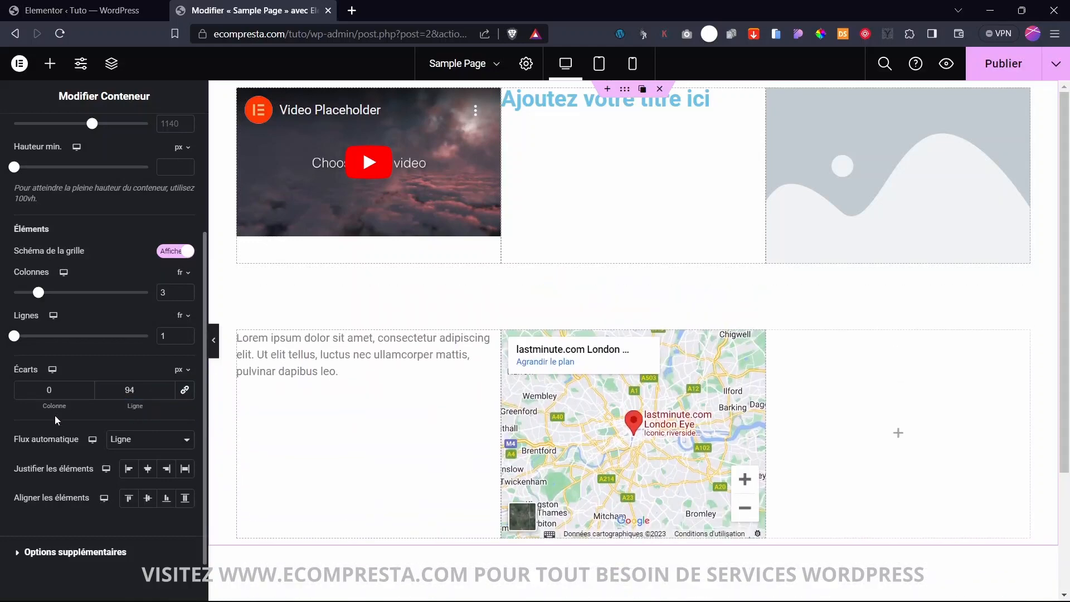
{"action": "left_click_drag", "start_coordinate": [54, 406], "coordinate": [129, 408]}
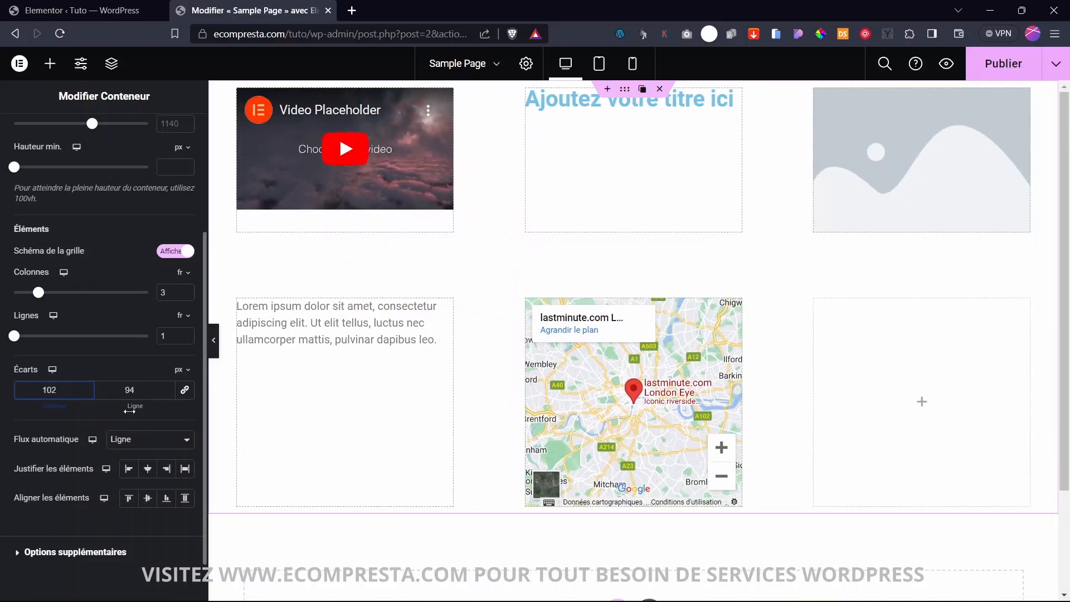
{"action": "left_click", "coordinate": [184, 389]}
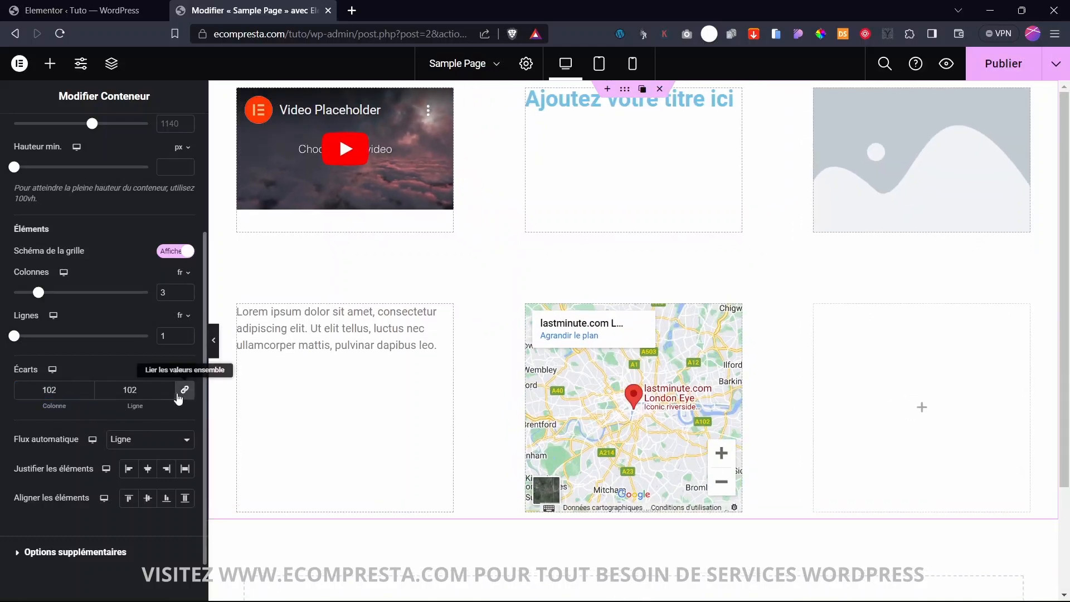
- Remove the filled grid container and add a new grid container with the one-row, three-column structure
{"action": "key", "text": "BackSpace"}
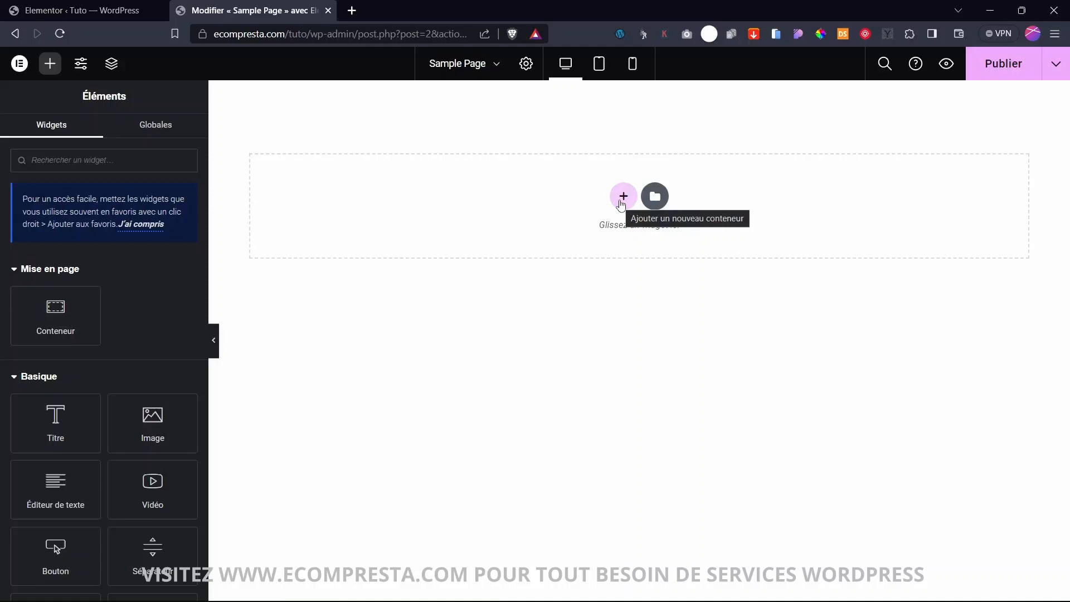
{"action": "left_click", "coordinate": [623, 198]}
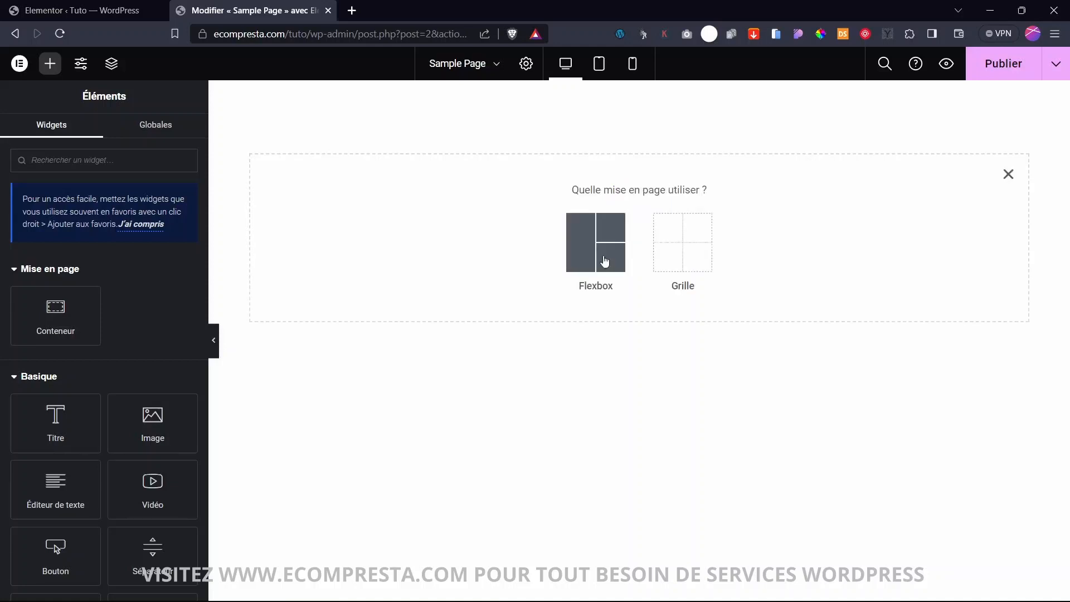
{"action": "left_click", "coordinate": [673, 253]}
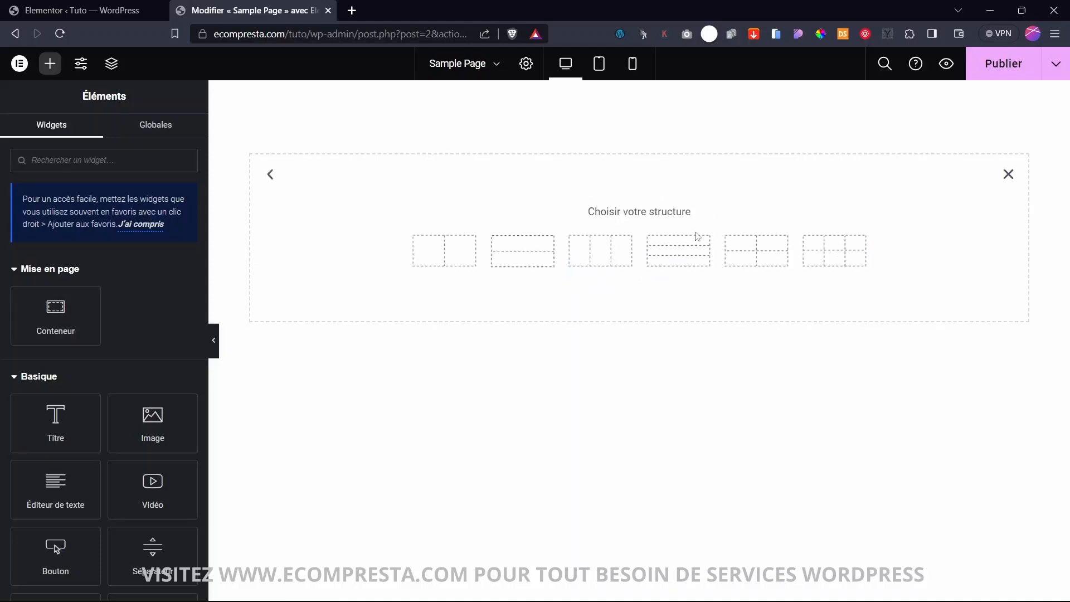
{"action": "left_click", "coordinate": [607, 256]}
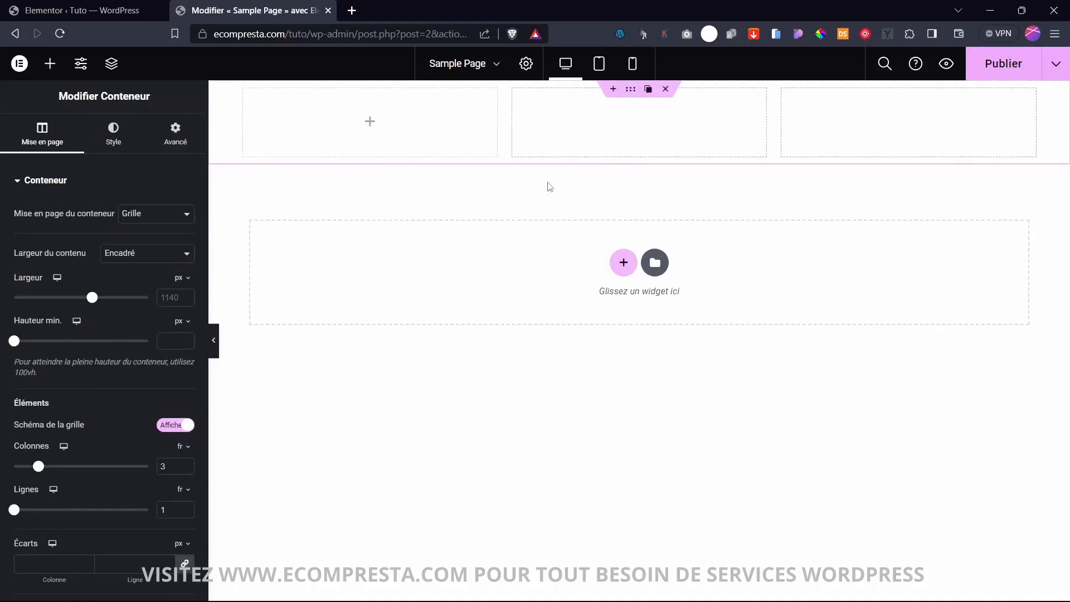
- Nest a Conteneur in the first cell of the new grid and place a Boîte d'icône widget inside it
{"action": "left_click", "coordinate": [369, 122]}
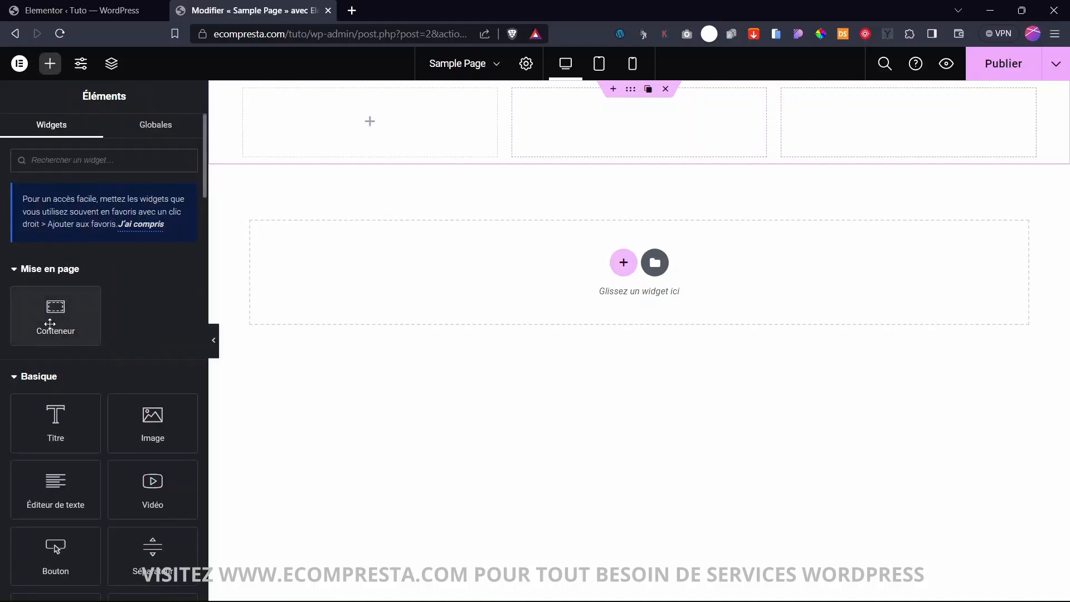
{"action": "left_click_drag", "start_coordinate": [55, 308], "coordinate": [281, 133]}
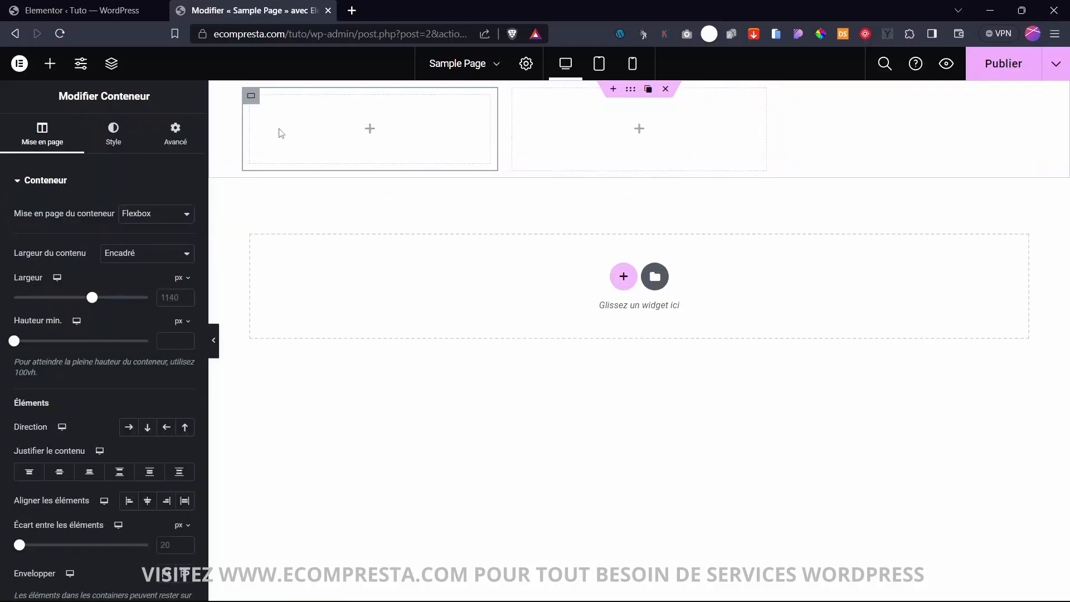
{"action": "left_click", "coordinate": [366, 130]}
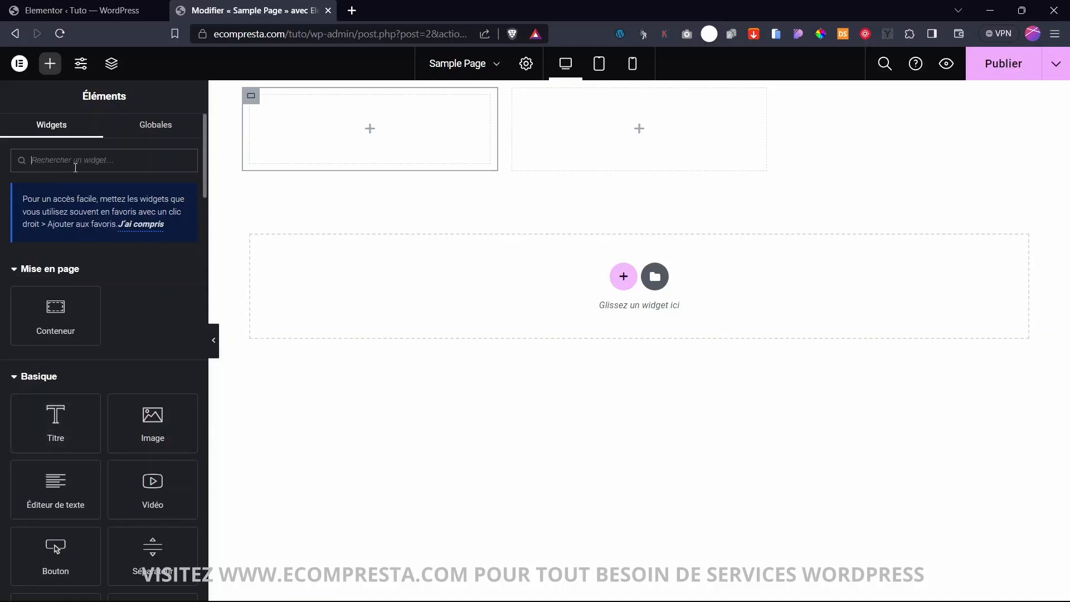
{"action": "type", "text": "bol"}
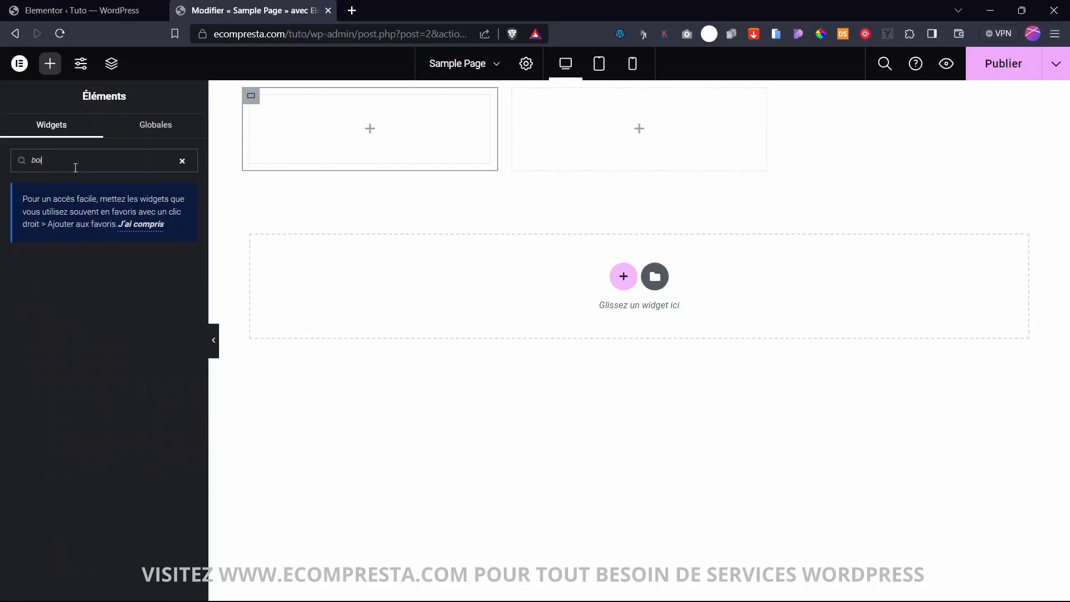
{"action": "key", "text": "BackSpace"}
{"action": "key", "text": "BackSpace"}
{"action": "key", "text": "BackSpace"}
{"action": "type", "text": "ico"}
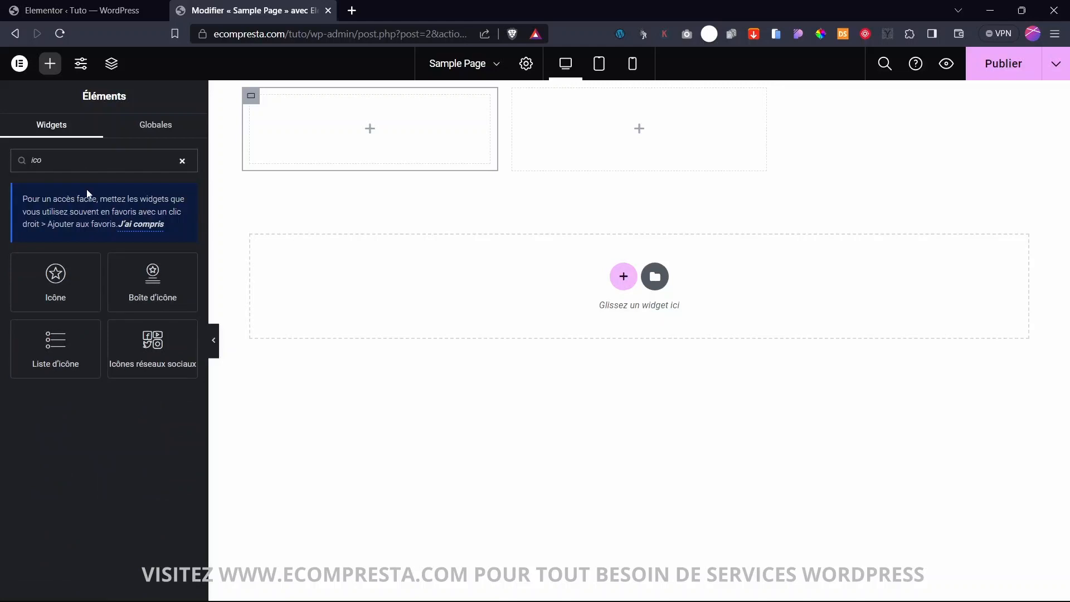
{"action": "left_click_drag", "start_coordinate": [167, 287], "coordinate": [362, 136]}
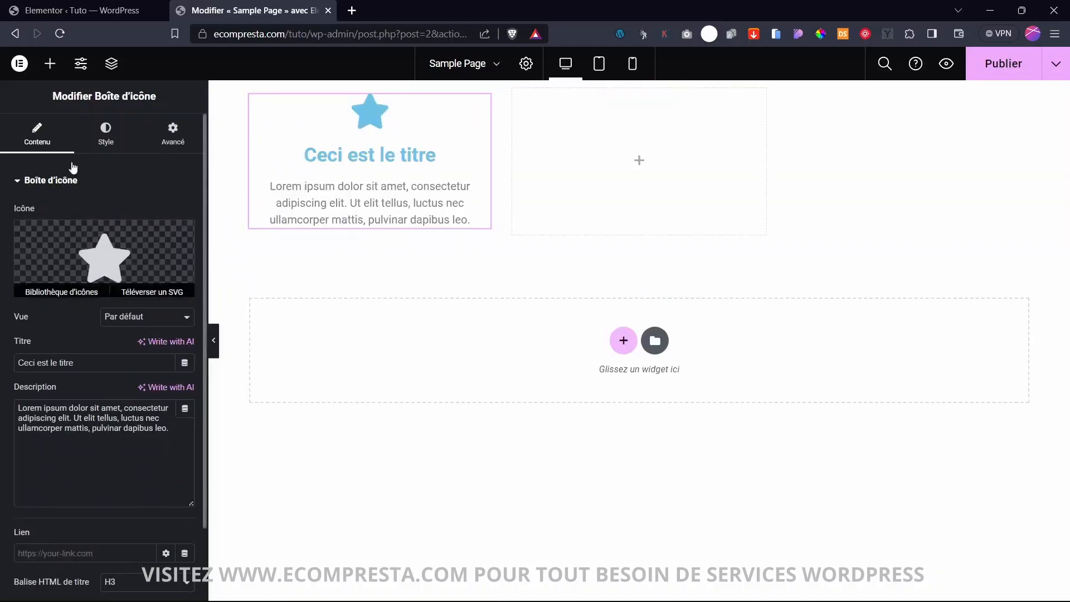
- Open the main colour setting (Couleur principale) of the Boîte d'icône widget's icon
{"action": "left_click", "coordinate": [97, 135]}
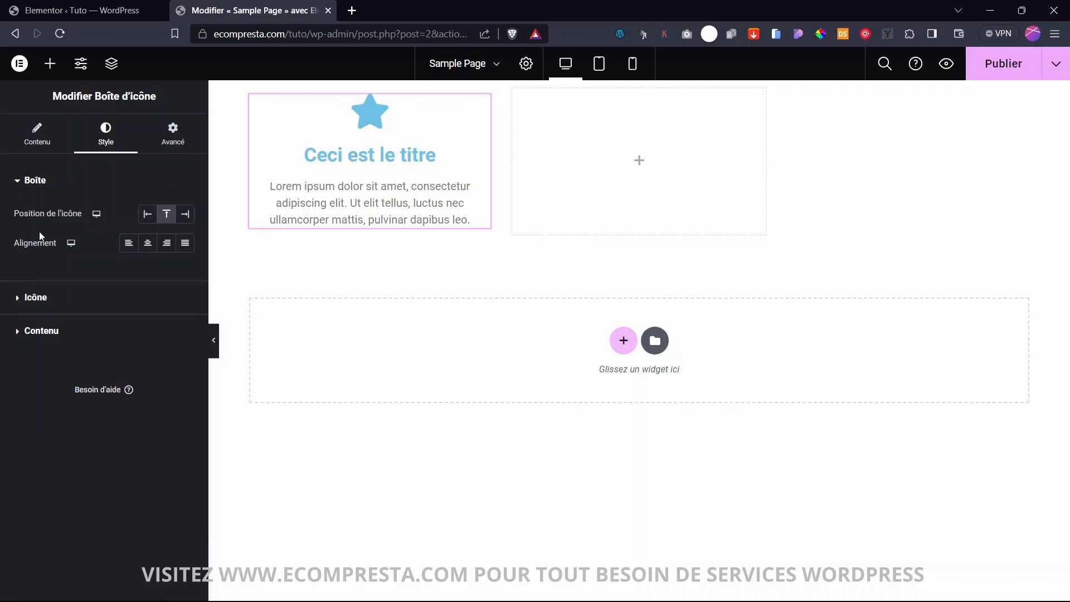
{"action": "left_click", "coordinate": [35, 297]}
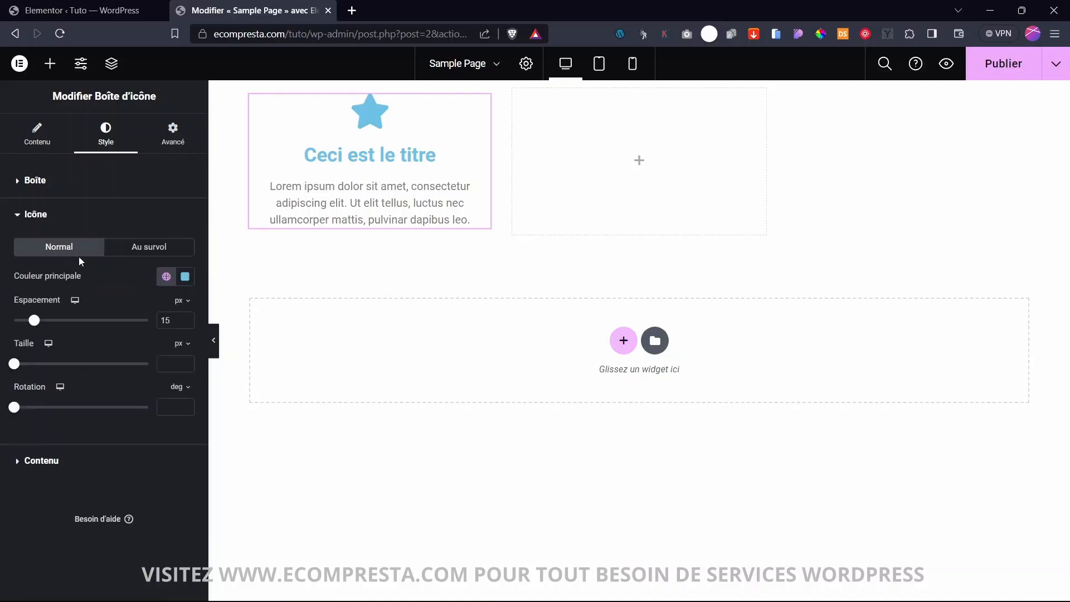
{"action": "left_click", "coordinate": [179, 277]}
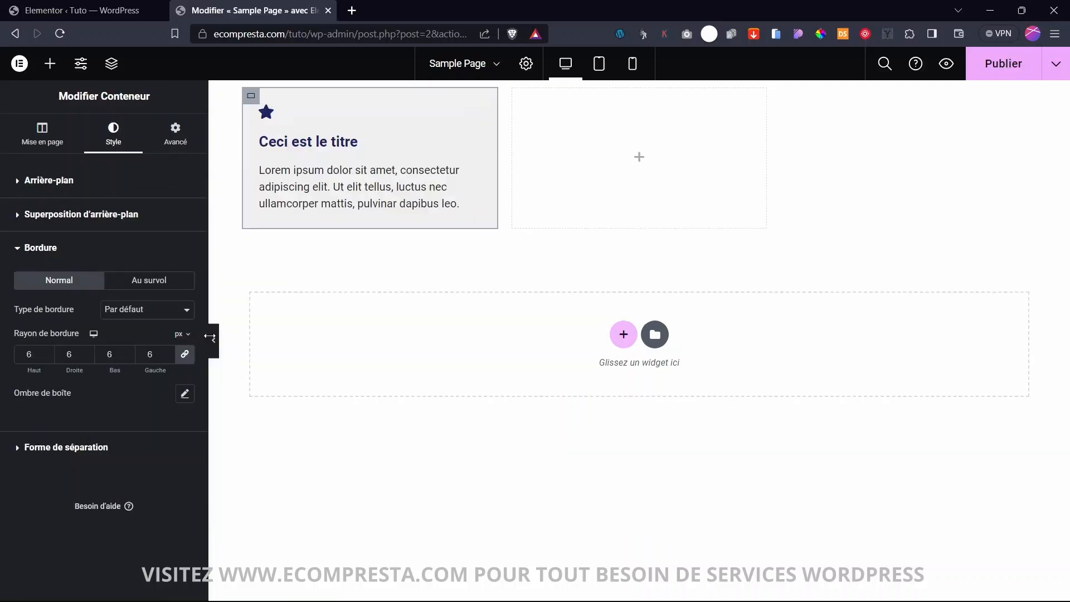
- Preview the styled icon box card without the editing panel, and bring the panel back
{"action": "left_click", "coordinate": [215, 341]}
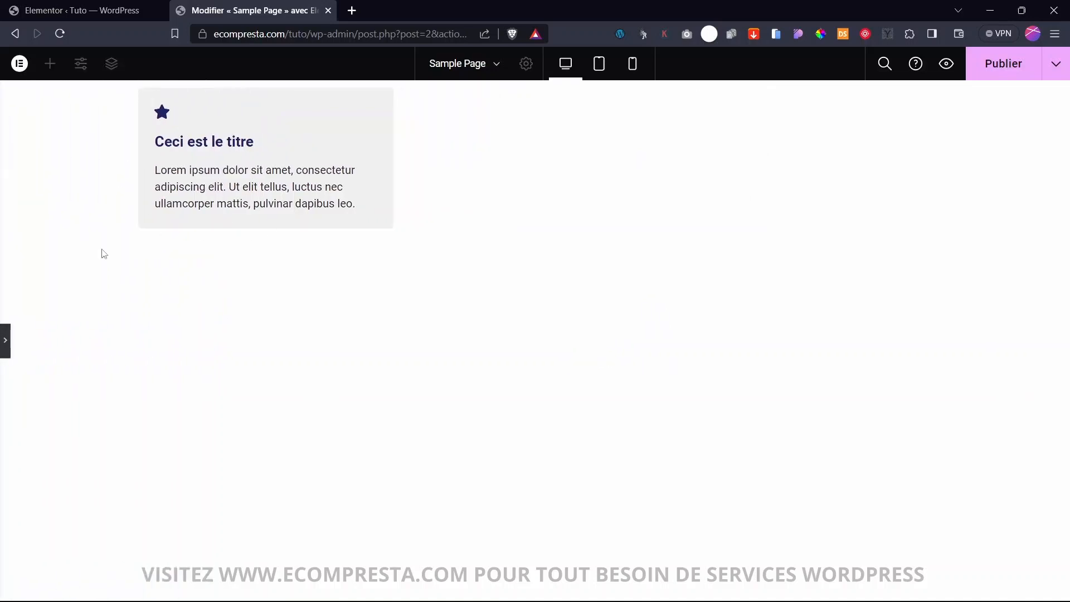
{"action": "left_click", "coordinate": [4, 340]}
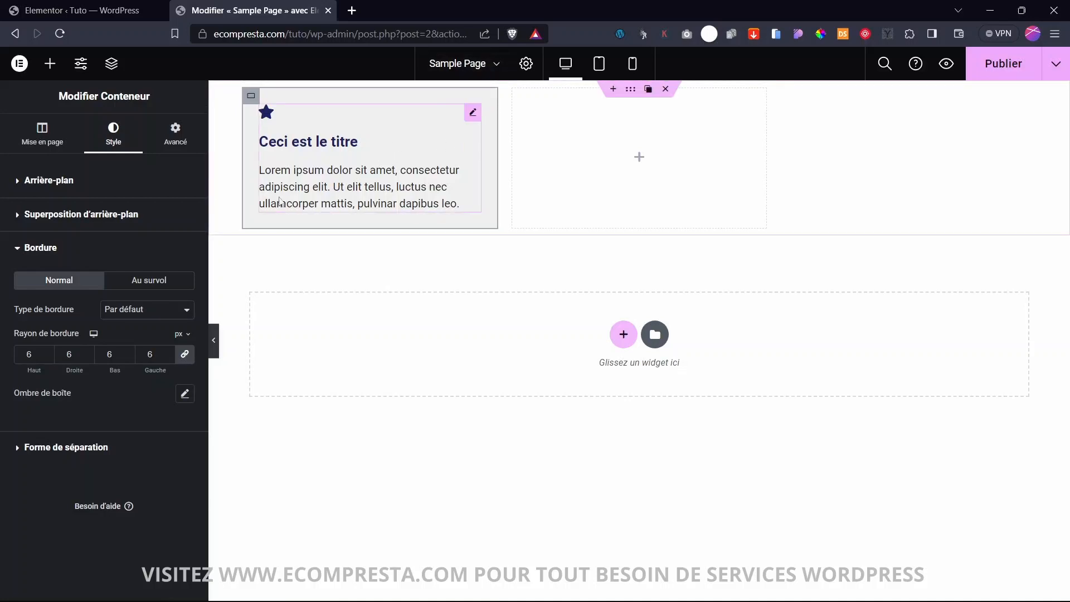
- Duplicate the icon box card container twice so that each of the three columns holds a card
{"action": "mouse_move", "coordinate": [252, 101]}
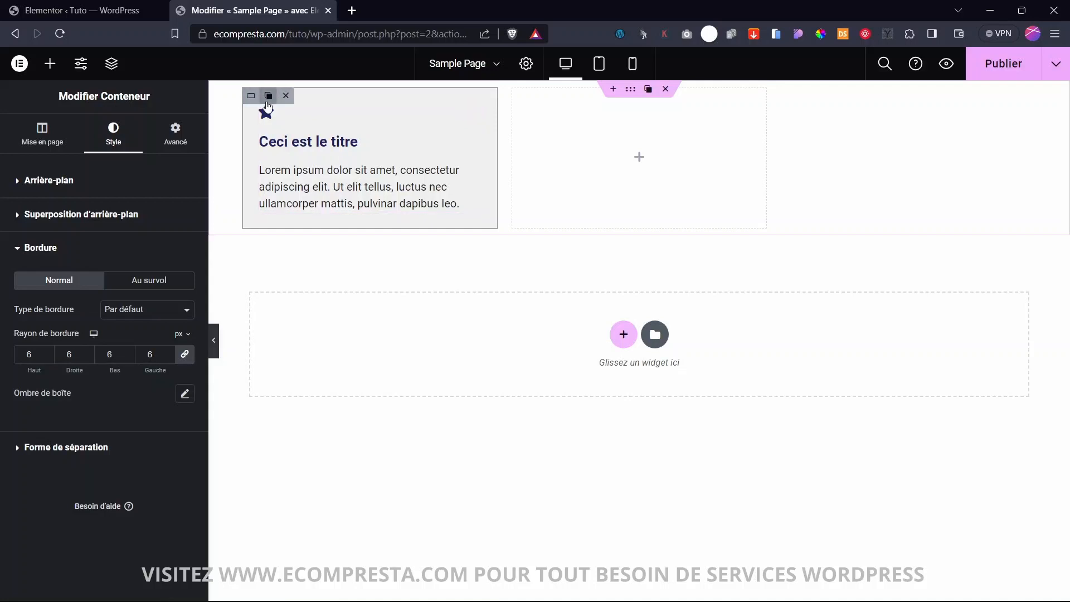
{"action": "left_click", "coordinate": [268, 97]}
{"action": "left_click", "coordinate": [583, 137]}
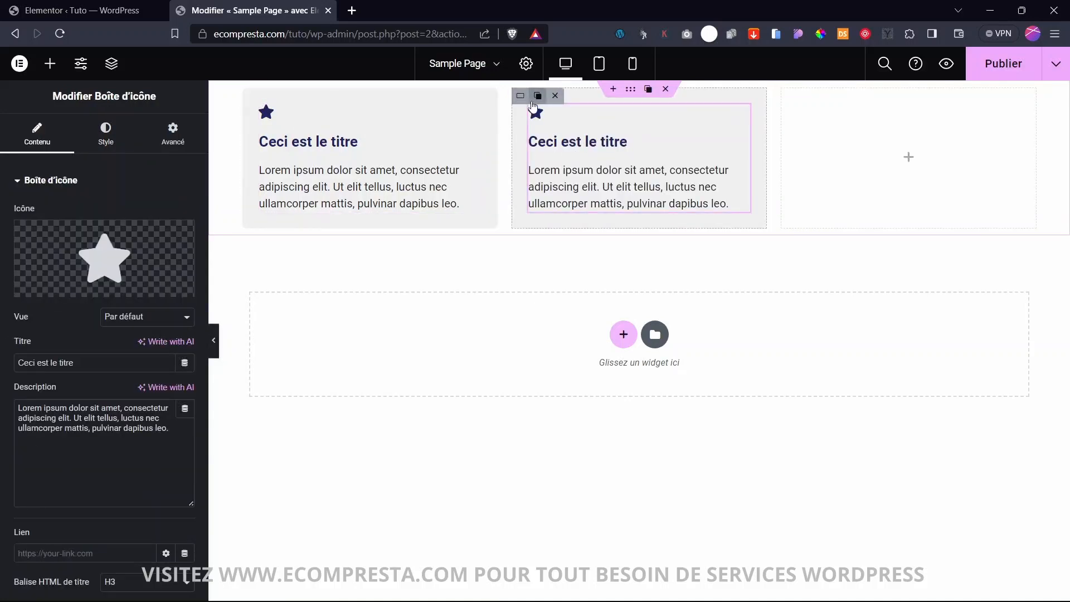
{"action": "left_click", "coordinate": [534, 96]}
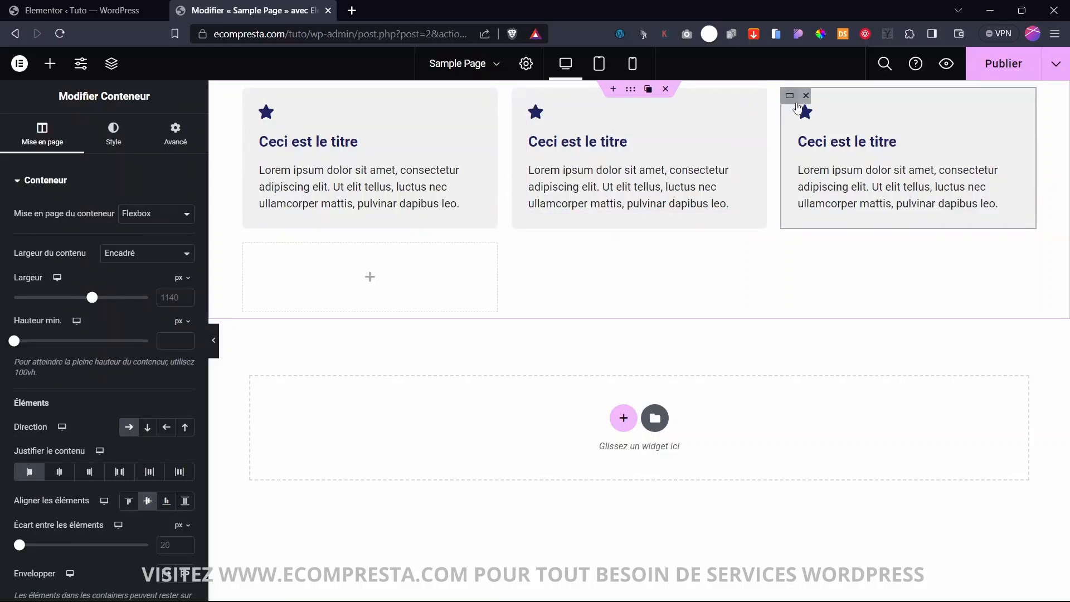
- Preview the three-card row without the editing panel, and bring the panel back
{"action": "key", "text": "ctrl+p"}
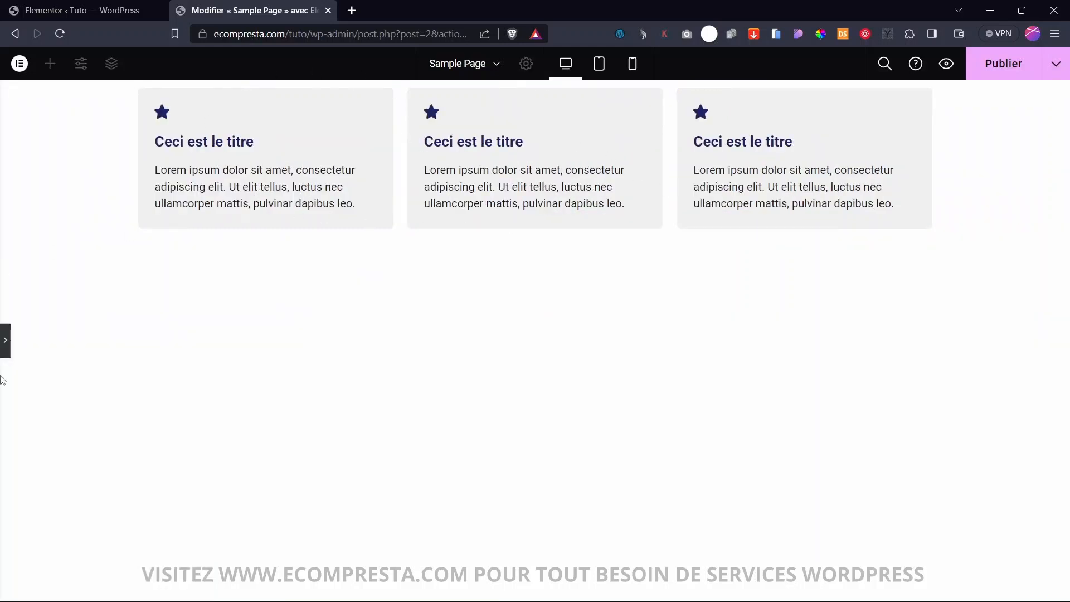
{"action": "left_click", "coordinate": [5, 340]}
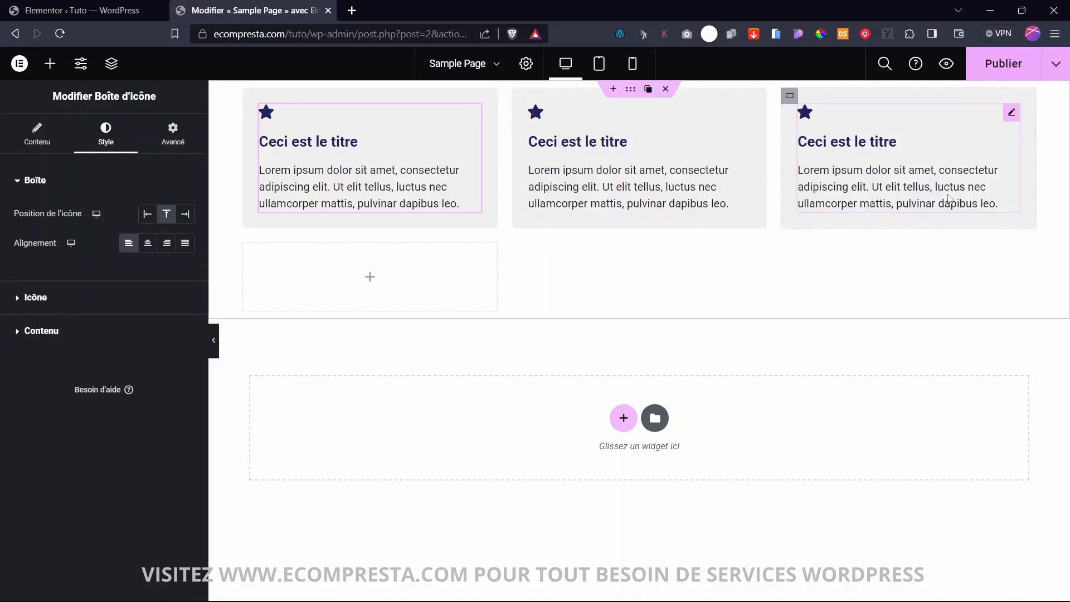
{"action": "left_click", "coordinate": [213, 339]}
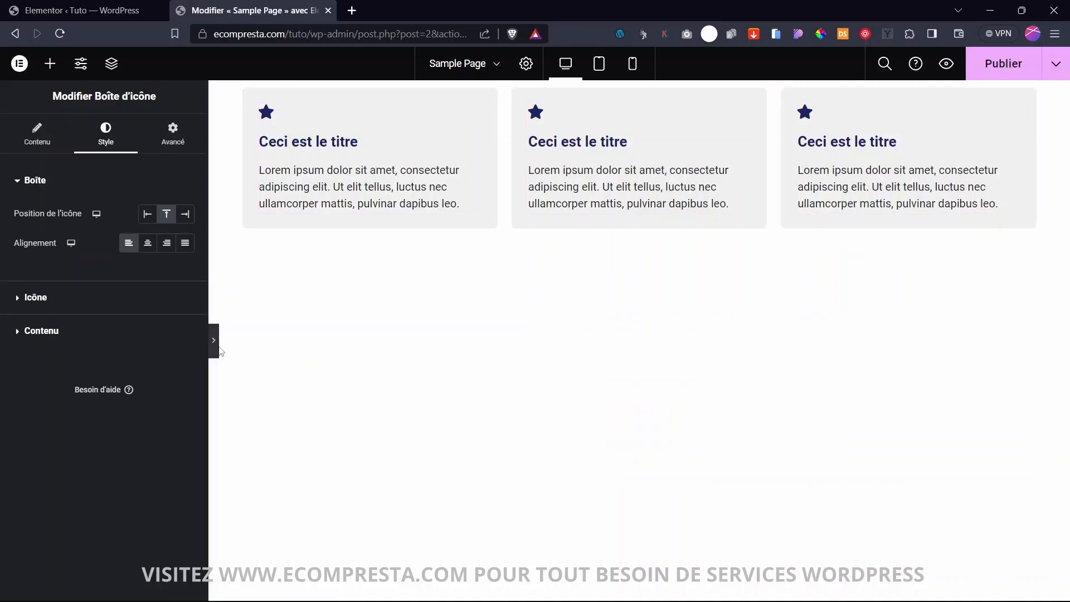
{"action": "left_click", "coordinate": [9, 340]}
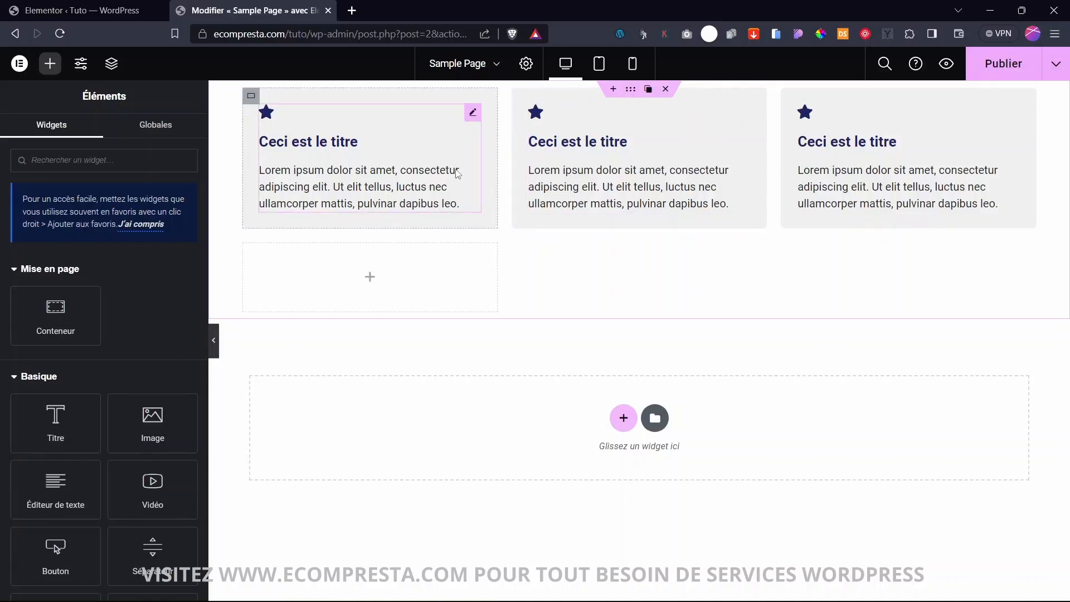
- Lengthen the first card's description with copies of its sentence "Ut elit tellus, luctus nec ullamcorper mattis, pulvinar dapibus leo." and preview the row
{"action": "left_click", "coordinate": [372, 184]}
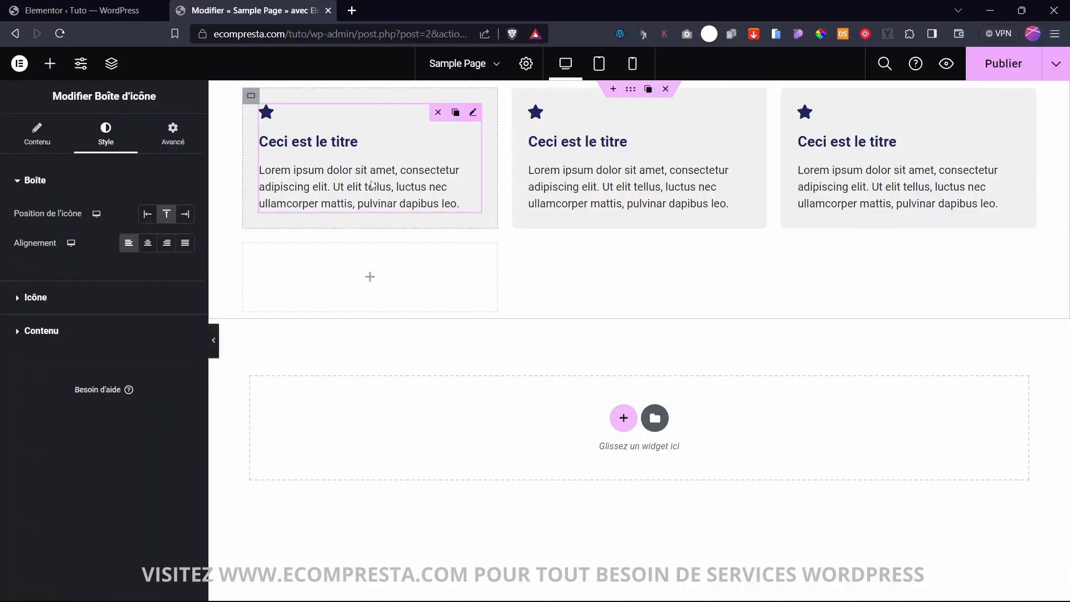
{"action": "left_click", "coordinate": [348, 188]}
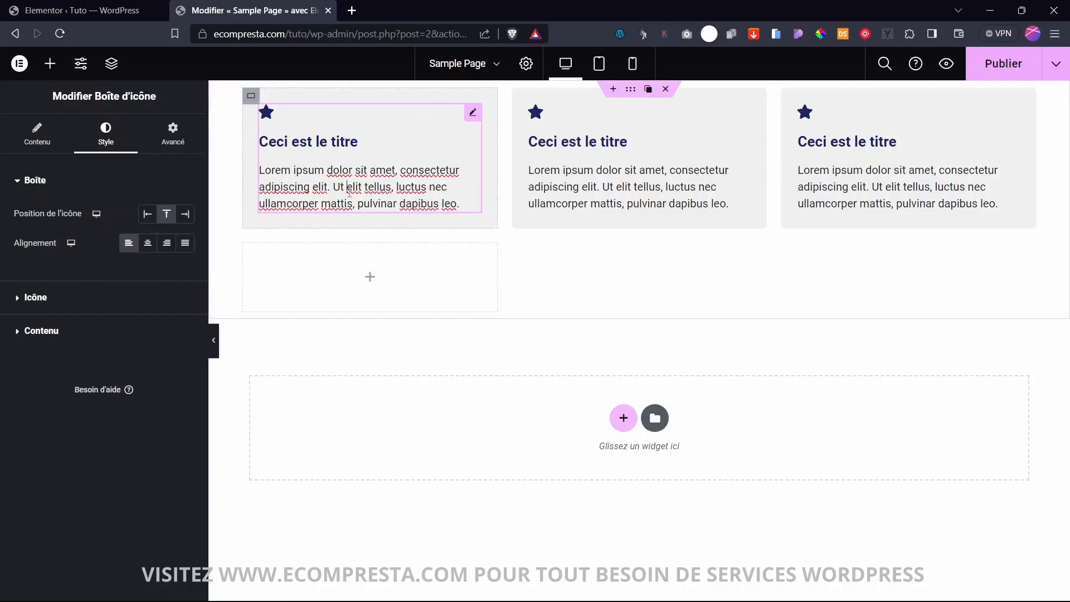
{"action": "left_click", "coordinate": [36, 134]}
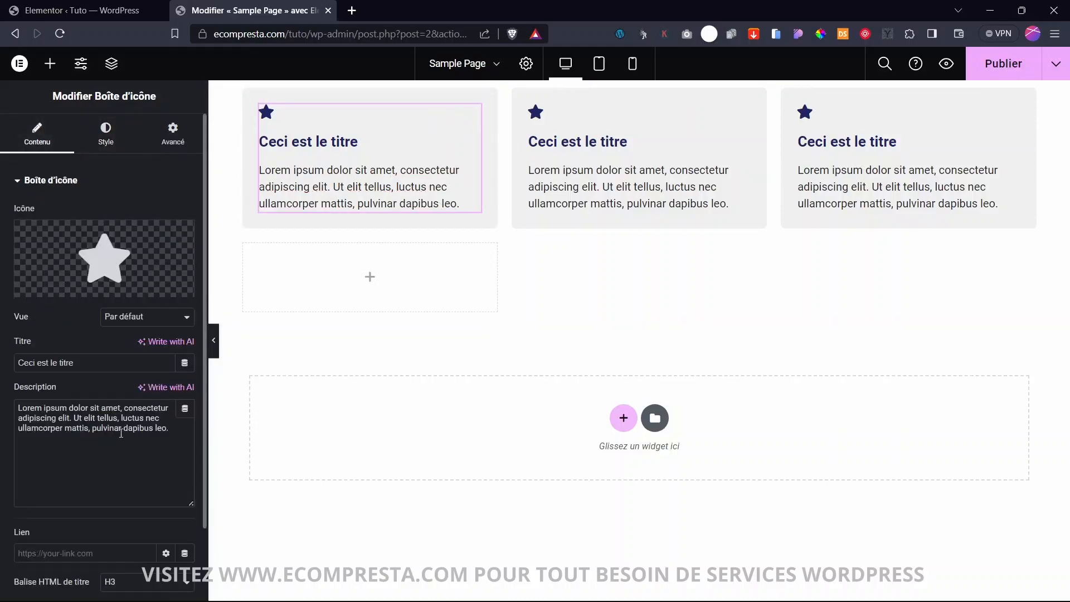
{"action": "left_click_drag", "start_coordinate": [73, 419], "coordinate": [82, 420]}
{"action": "left_click_drag", "start_coordinate": [145, 444], "coordinate": [177, 435]}
{"action": "key", "text": "ctrl+c"}
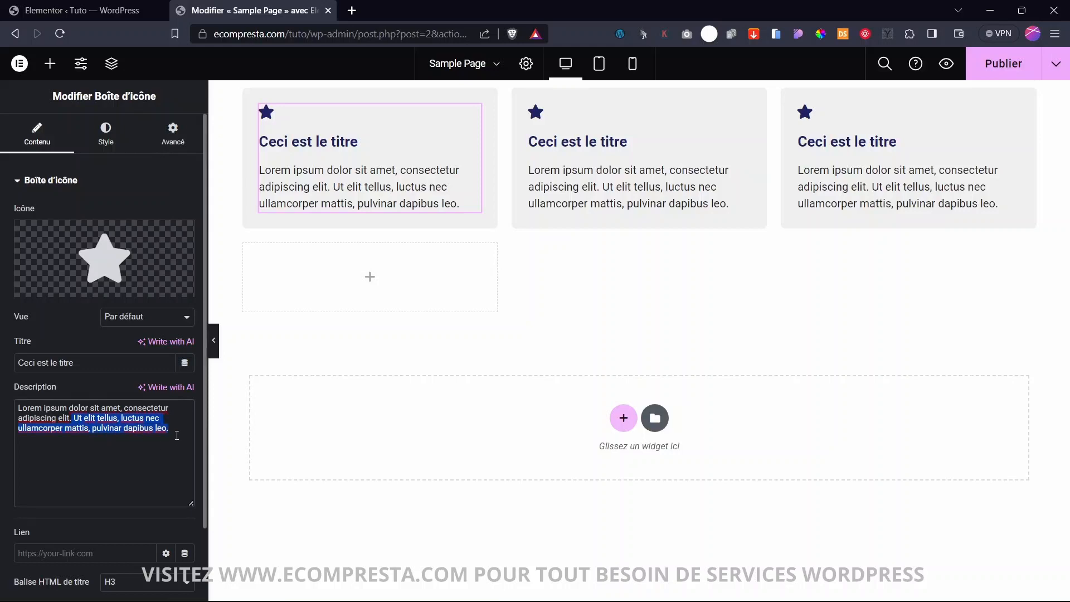
{"action": "left_click", "coordinate": [178, 436]}
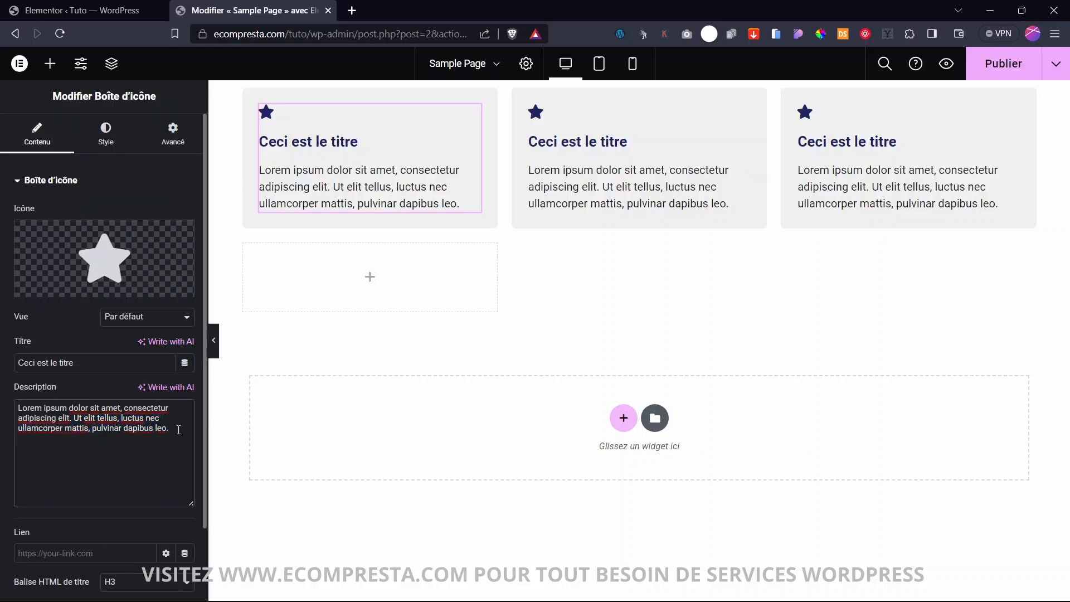
{"action": "key", "text": "ctrl+v"}
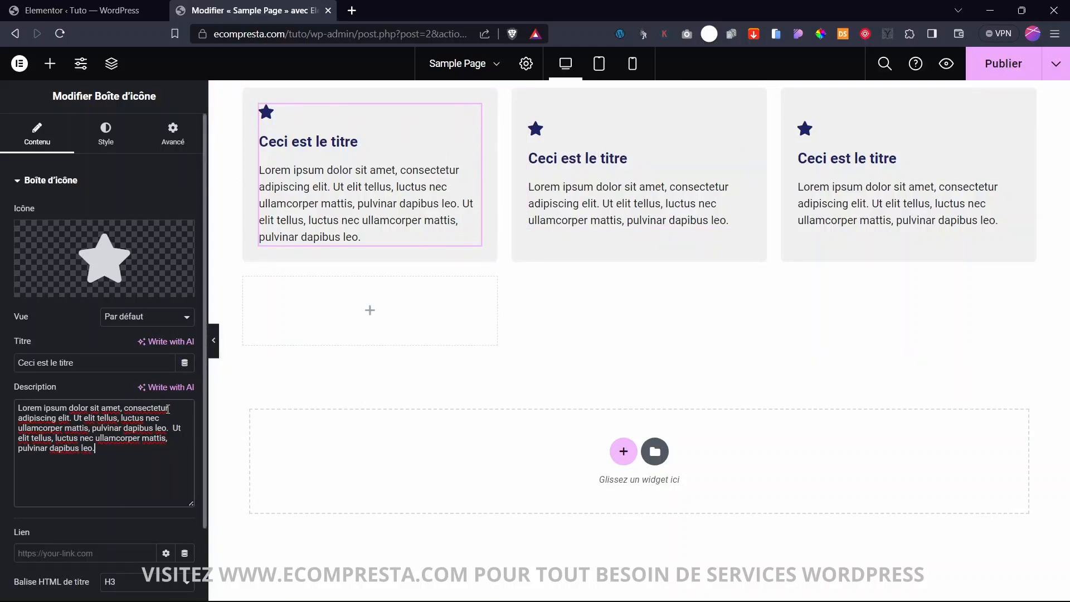
{"action": "key", "text": "ctrl+v"}
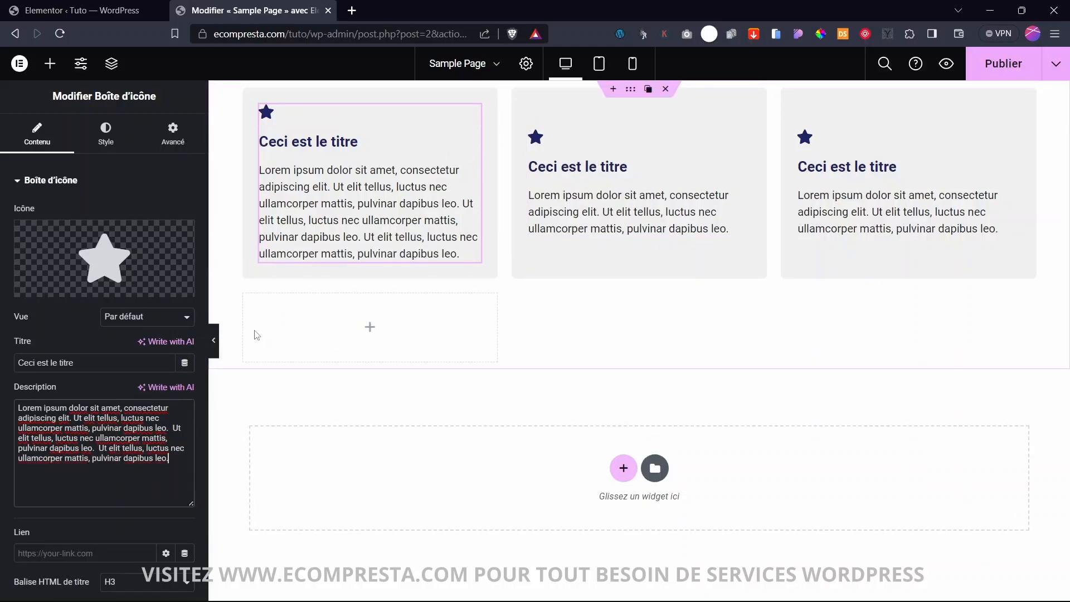
{"action": "left_click", "coordinate": [213, 340]}
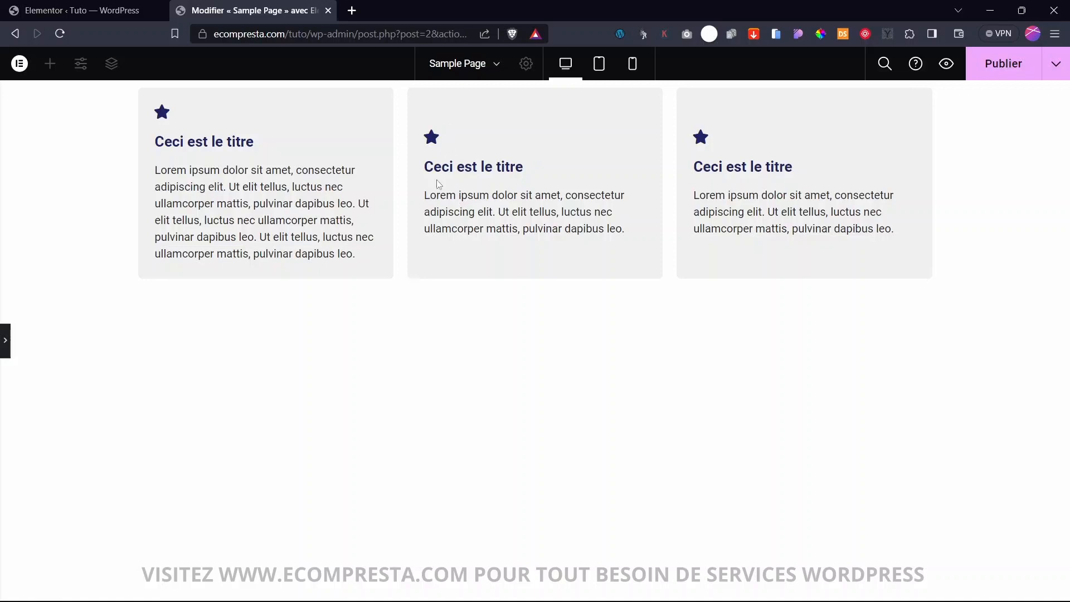
{"action": "left_click", "coordinate": [5, 342]}
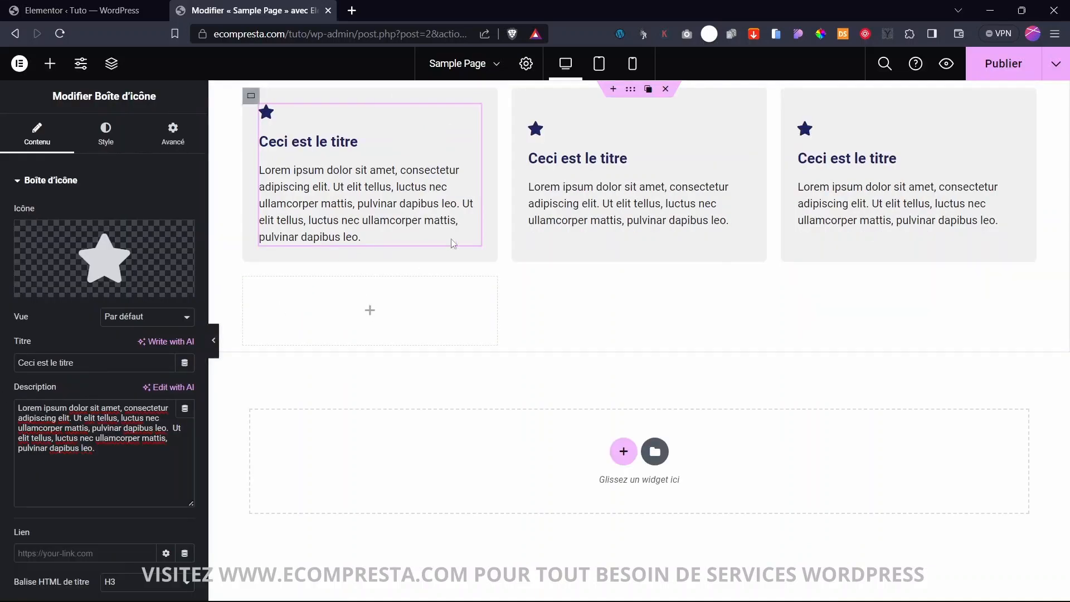
- Unlink the grid container's gaps (Écarts) and try a column gap of 121 px and a row gap of 212 px
{"action": "left_click", "coordinate": [630, 88]}
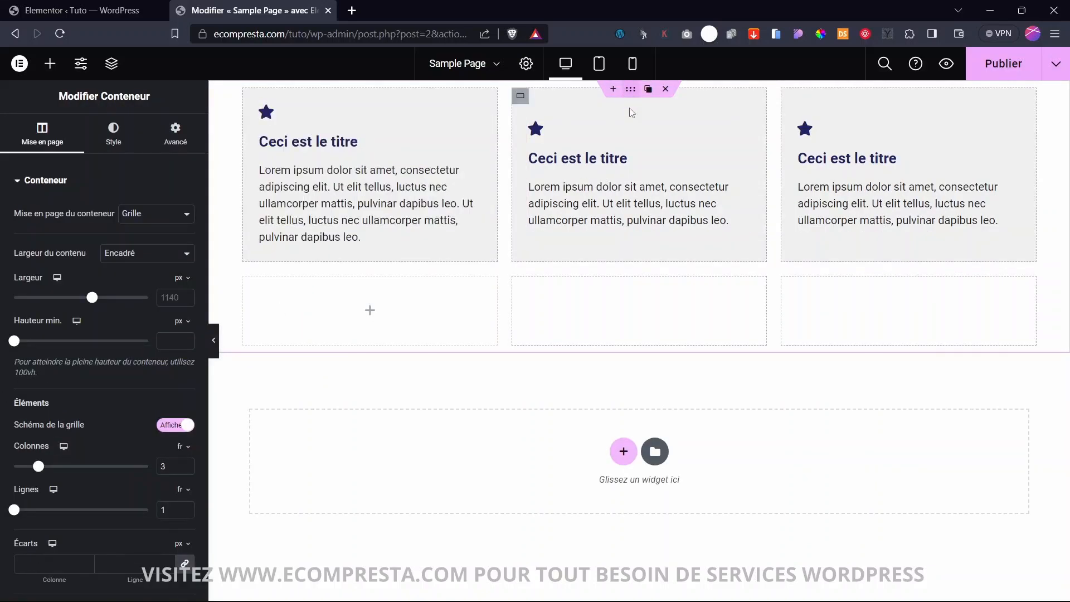
{"action": "scroll", "coordinate": [48, 406], "scroll_direction": "down", "scroll_amount": 4}
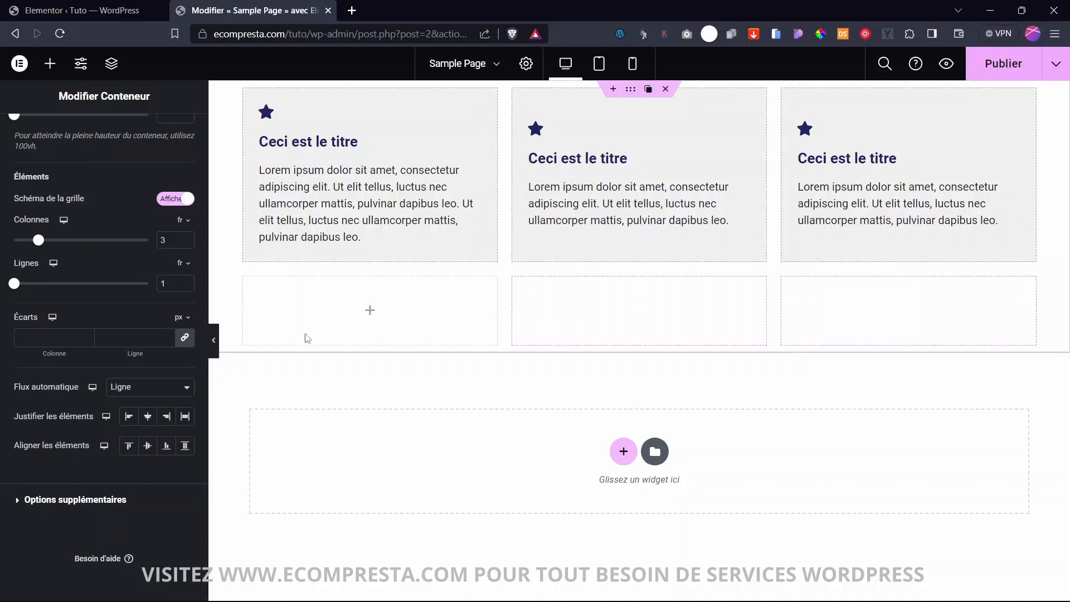
{"action": "left_click", "coordinate": [184, 337]}
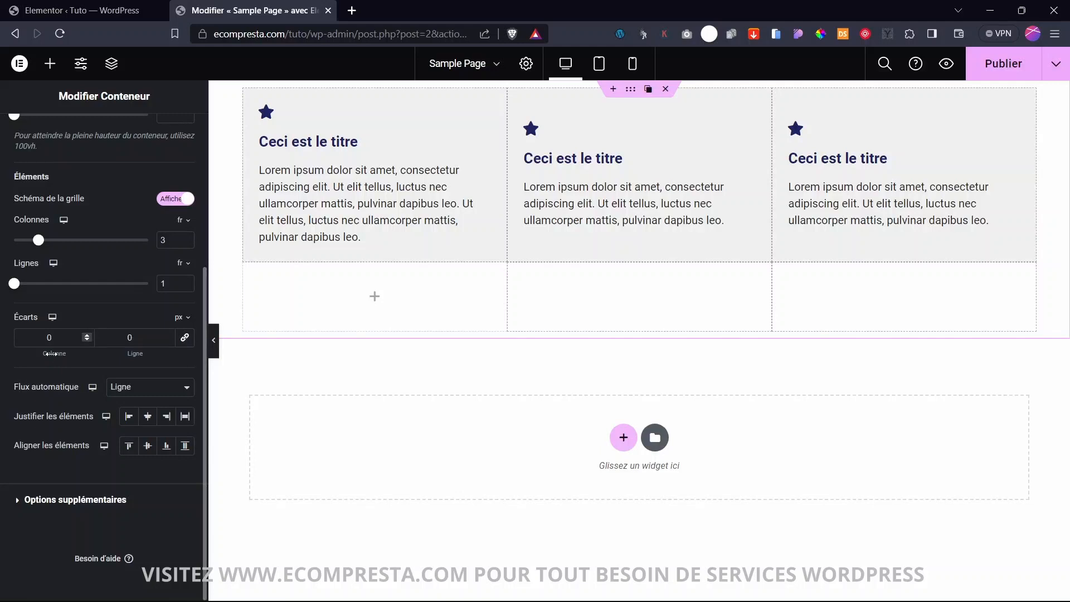
{"action": "left_click_drag", "start_coordinate": [47, 353], "coordinate": [150, 360]}
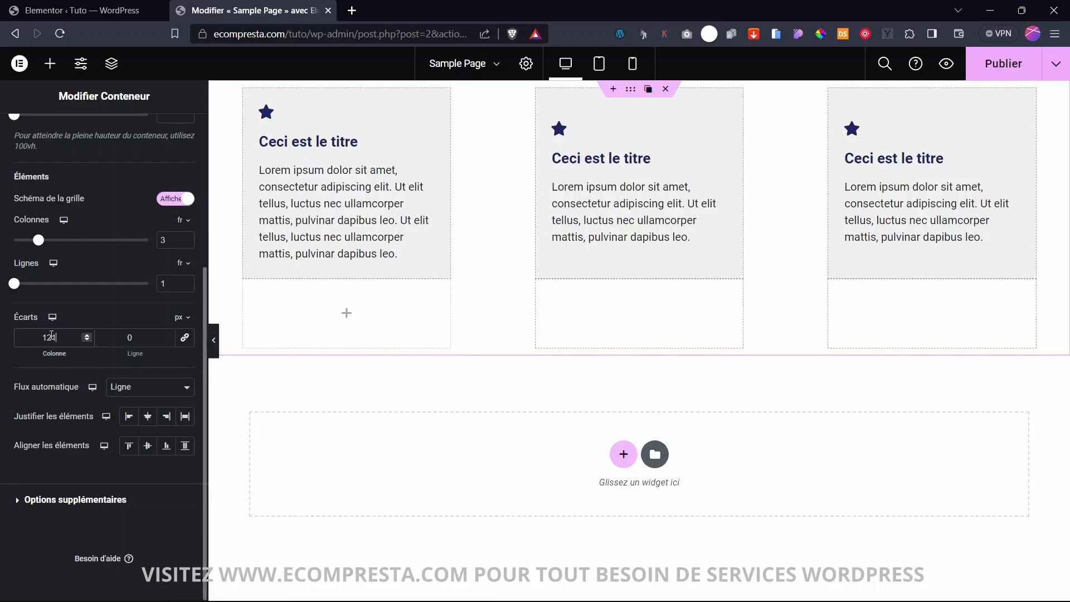
{"action": "left_click_drag", "start_coordinate": [138, 357], "coordinate": [373, 369]}
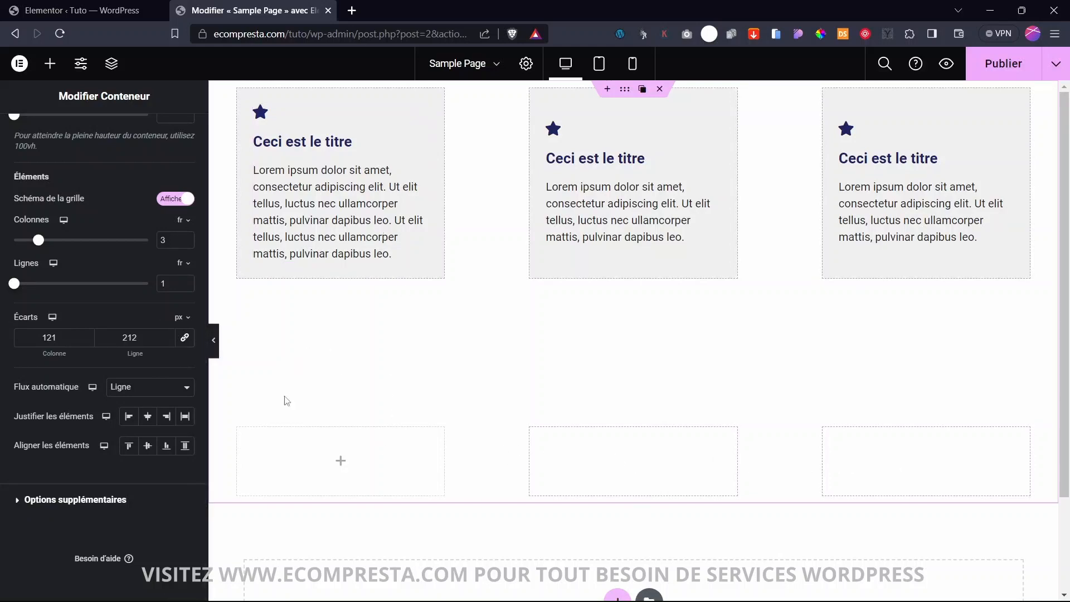
- Set both the row gap and the column gap of the grid container to 0
{"action": "double_click", "coordinate": [120, 345]}
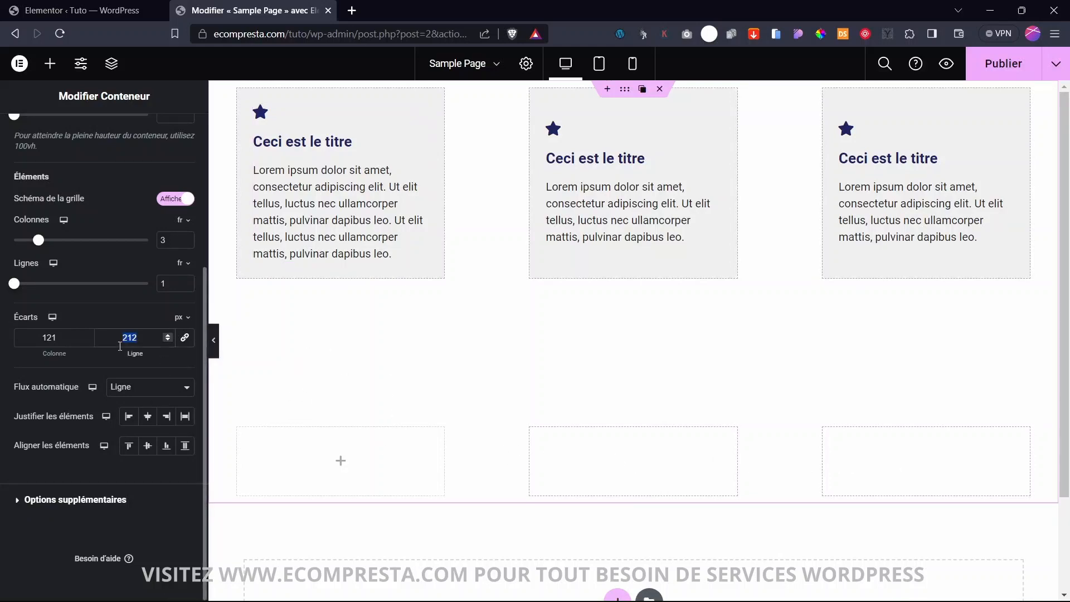
{"action": "type", "text": "0"}
{"action": "double_click", "coordinate": [45, 335]}
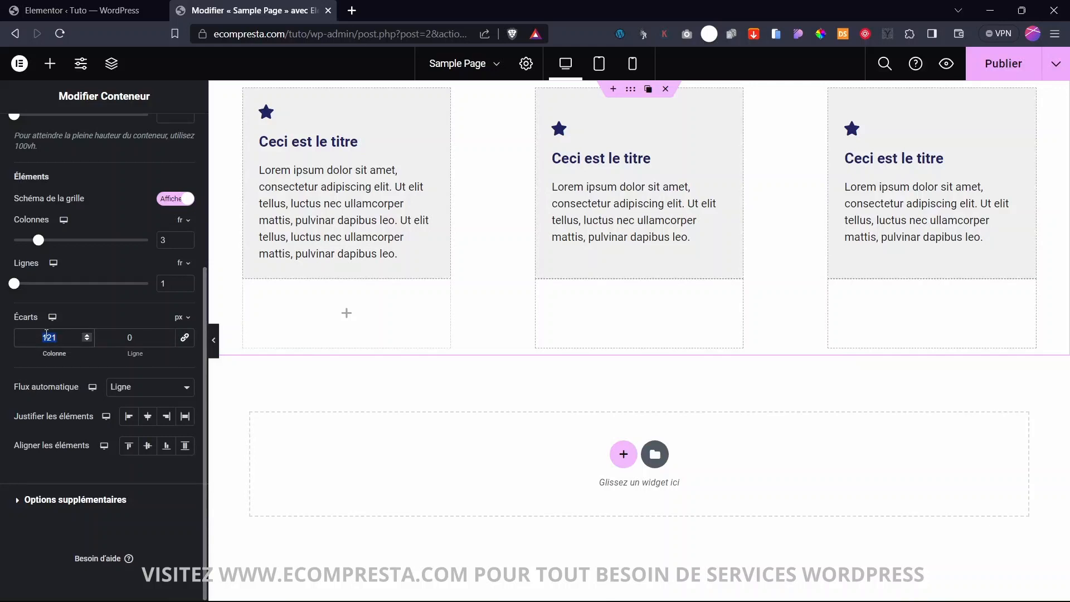
{"action": "type", "text": "0"}
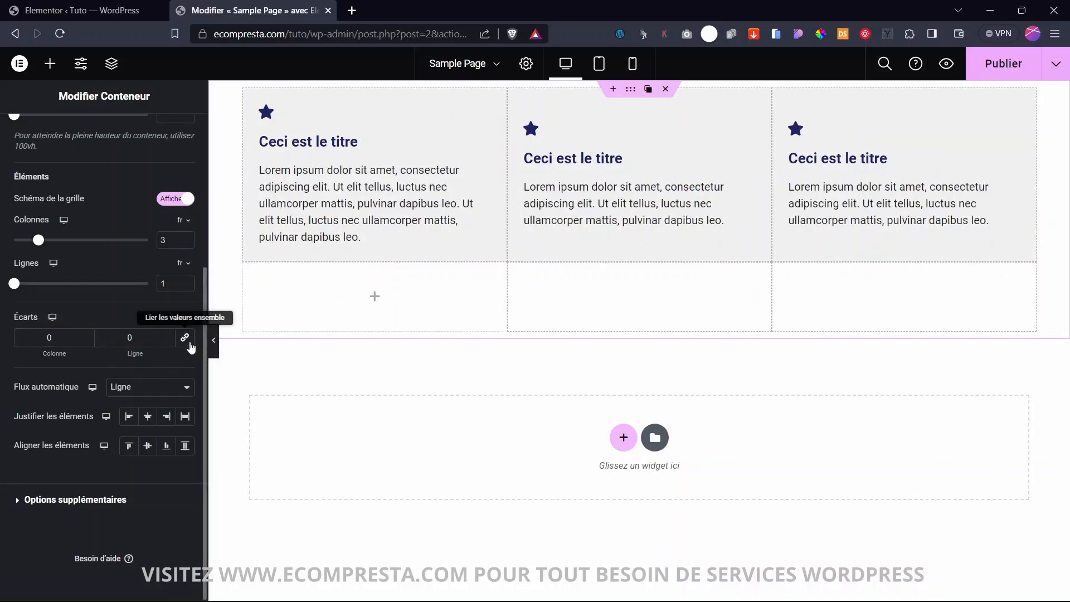
- Link the grid container's column and row gaps and set both to 15 px
{"action": "mouse_move", "coordinate": [136, 354]}
{"action": "left_mouse_down"}
{"action": "mouse_move", "coordinate": [187, 358]}
{"action": "mouse_move", "coordinate": [150, 357]}
{"action": "mouse_move", "coordinate": [129, 338]}
{"action": "left_mouse_up"}
{"action": "key", "text": "BackSpace"}
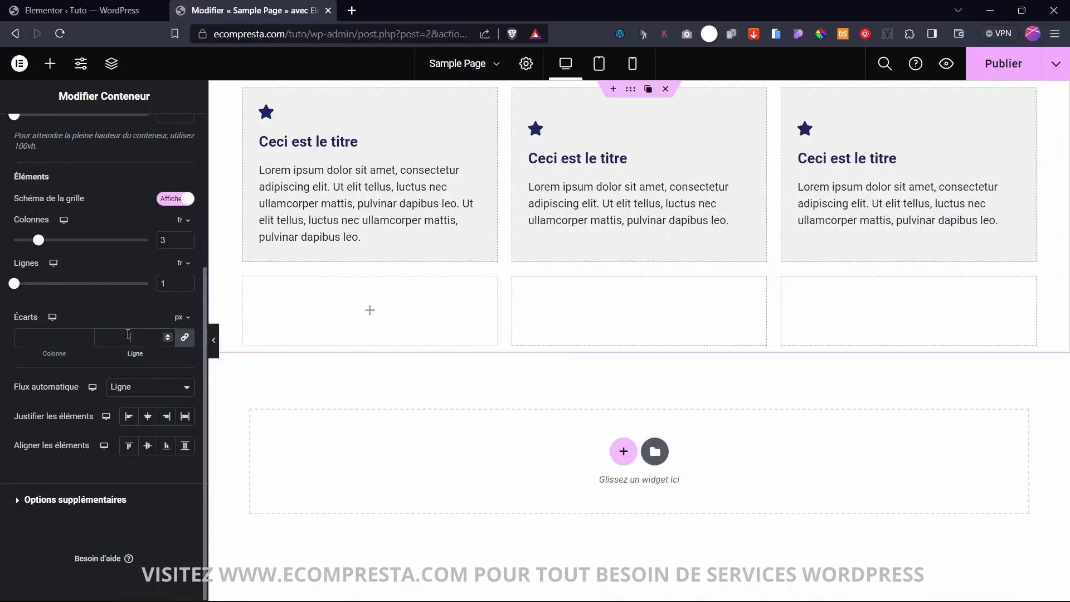
{"action": "type", "text": "0"}
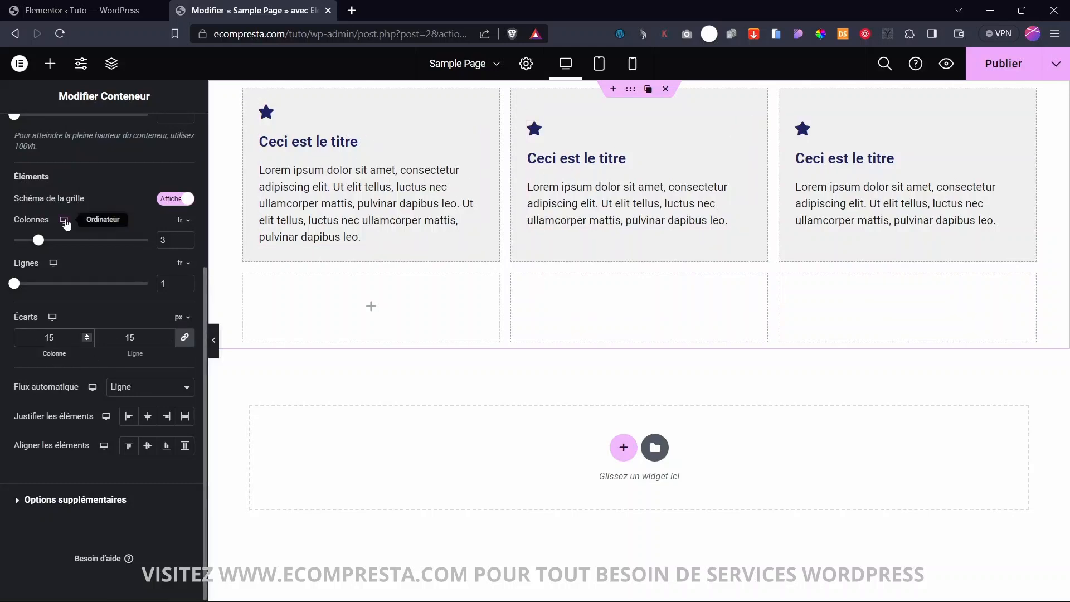
{"action": "double_click", "coordinate": [164, 238]}
{"action": "left_click", "coordinate": [106, 262]}
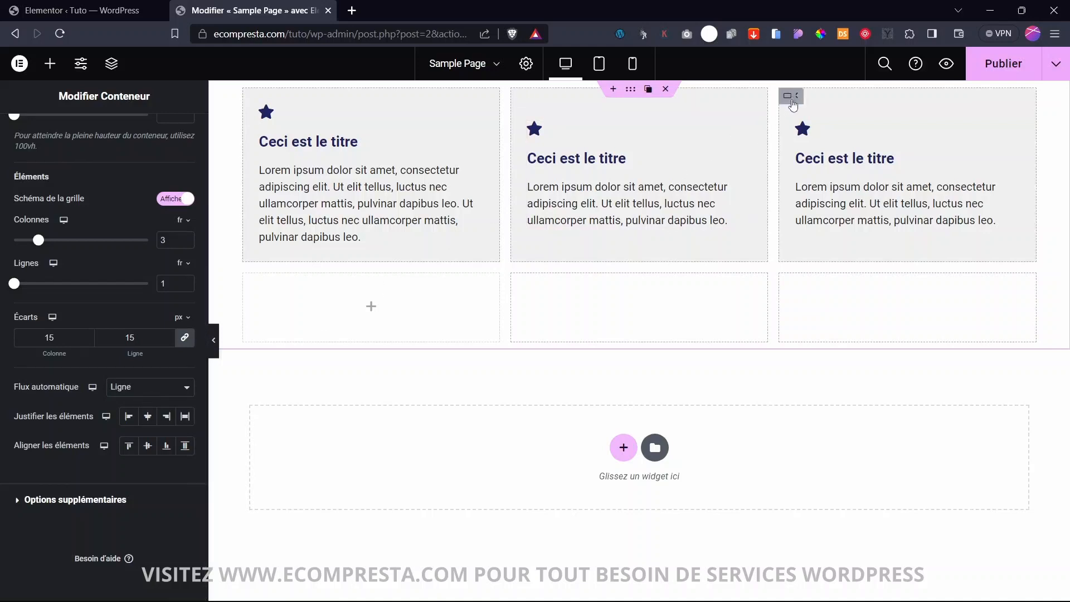
- Duplicate the third card container and its copy until the grid holds seven cards, and review the rows
{"action": "left_click", "coordinate": [804, 95]}
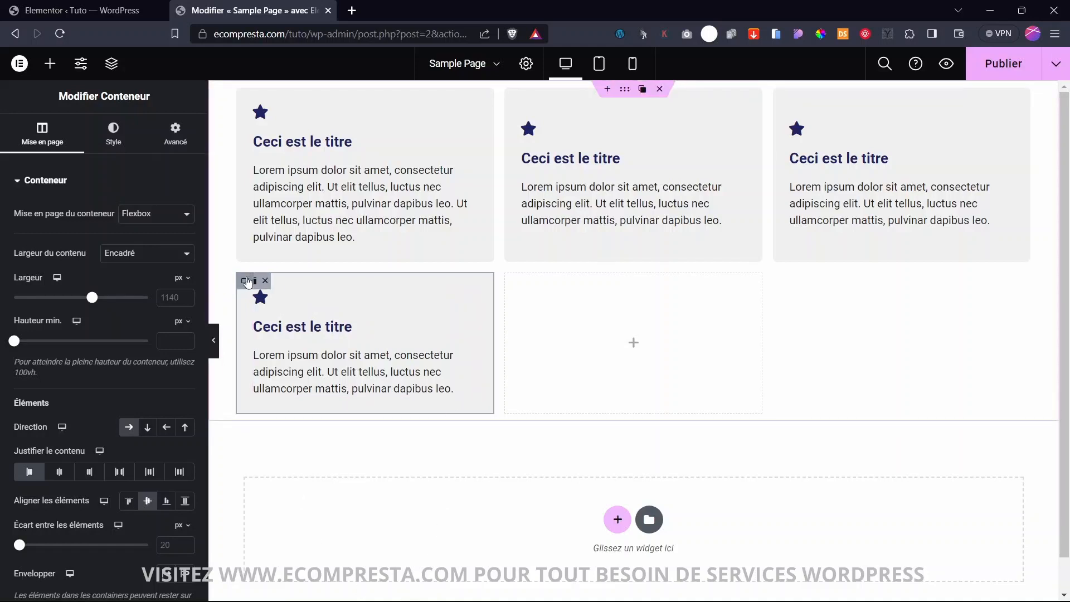
{"action": "left_click", "coordinate": [262, 284]}
{"action": "left_click", "coordinate": [262, 284]}
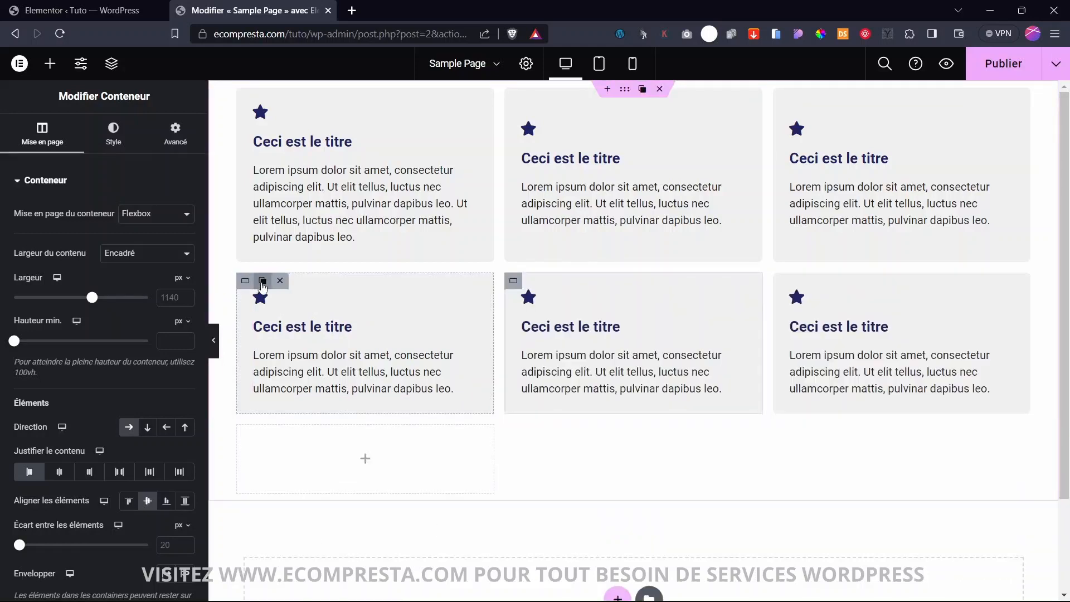
{"action": "left_click", "coordinate": [261, 284]}
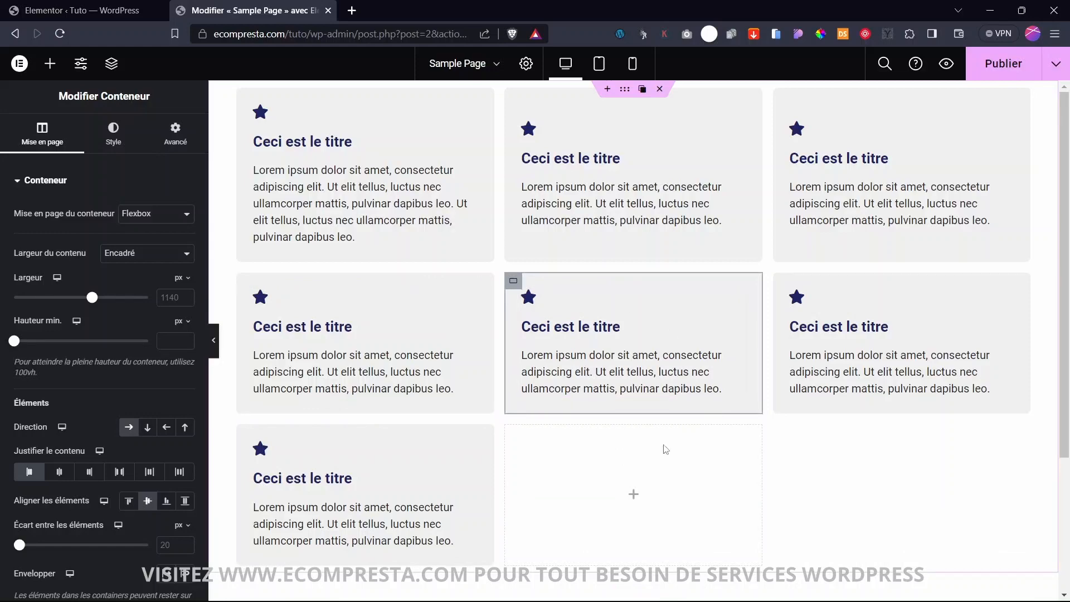
{"action": "scroll", "coordinate": [549, 461], "scroll_direction": "down", "scroll_amount": 1}
{"action": "scroll", "coordinate": [549, 461], "scroll_direction": "down", "scroll_amount": 2}
{"action": "scroll", "coordinate": [551, 467], "scroll_direction": "up", "scroll_amount": 3}
{"action": "scroll", "coordinate": [358, 453], "scroll_direction": "down", "scroll_amount": 2}
{"action": "scroll", "coordinate": [358, 453], "scroll_direction": "up", "scroll_amount": 1}
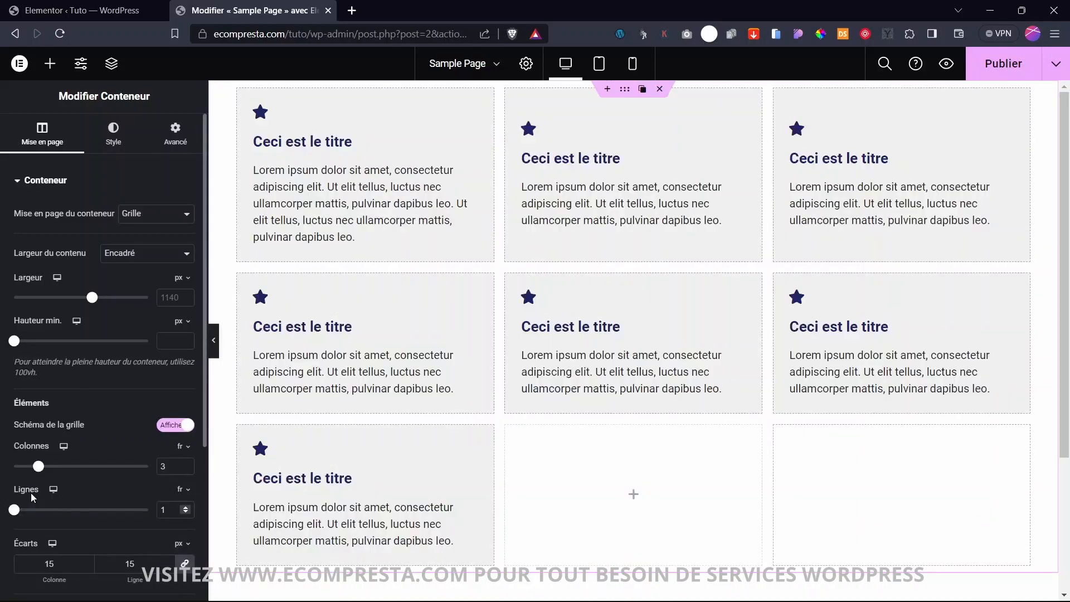
- Set the grid container's automatic flow (Flux automatique) to Colonne
{"action": "scroll", "coordinate": [78, 463], "scroll_direction": "down", "scroll_amount": 2}
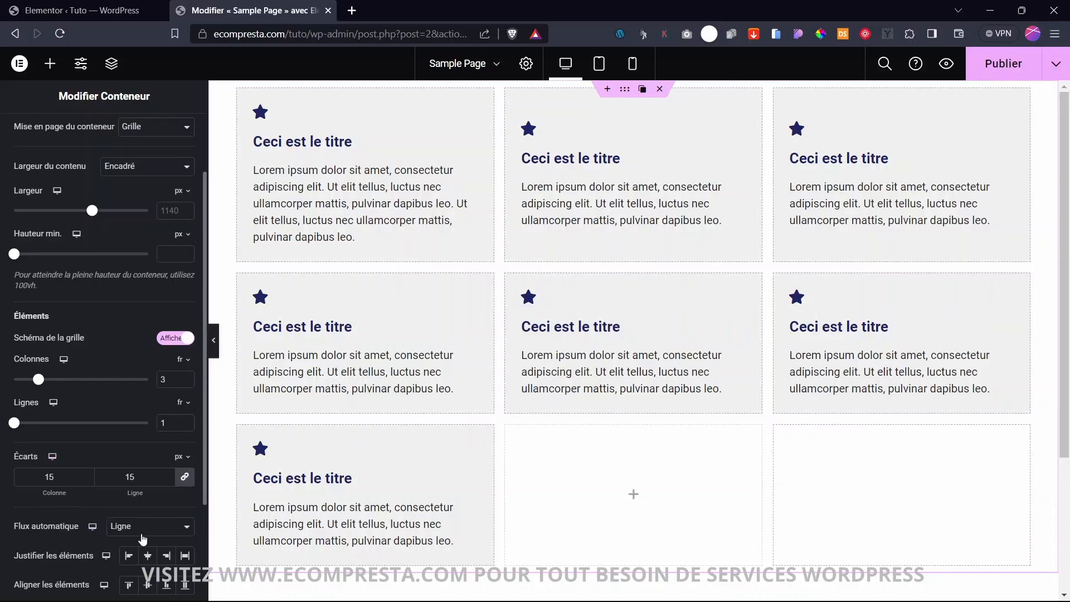
{"action": "left_click", "coordinate": [140, 532]}
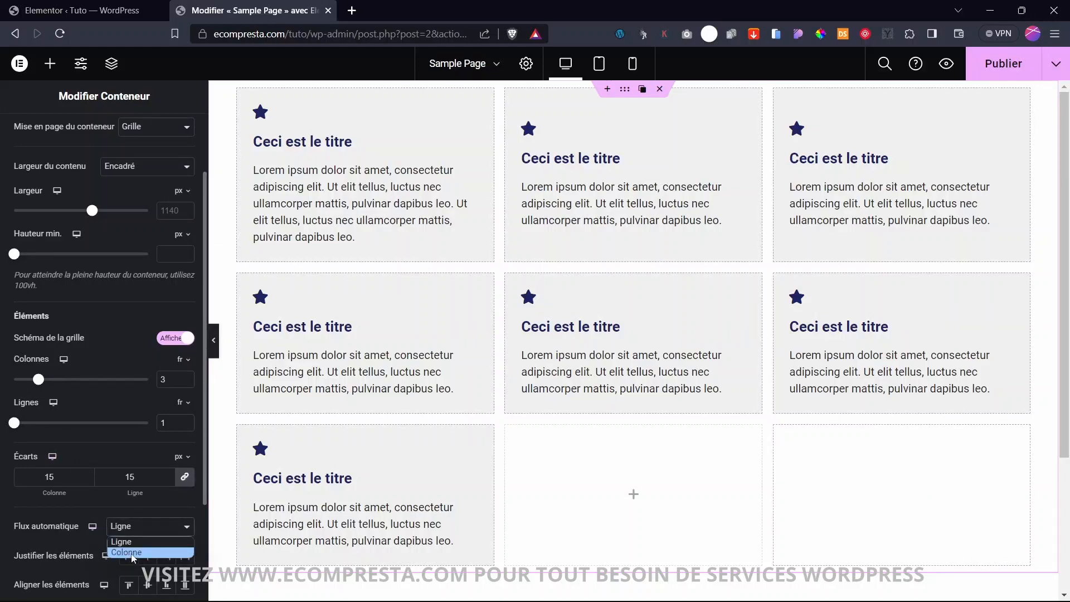
{"action": "left_click", "coordinate": [132, 552]}
- Try 8 columns for the column-flow grid and reduce the number to 6
{"action": "left_click_drag", "start_coordinate": [37, 378], "coordinate": [99, 379]}
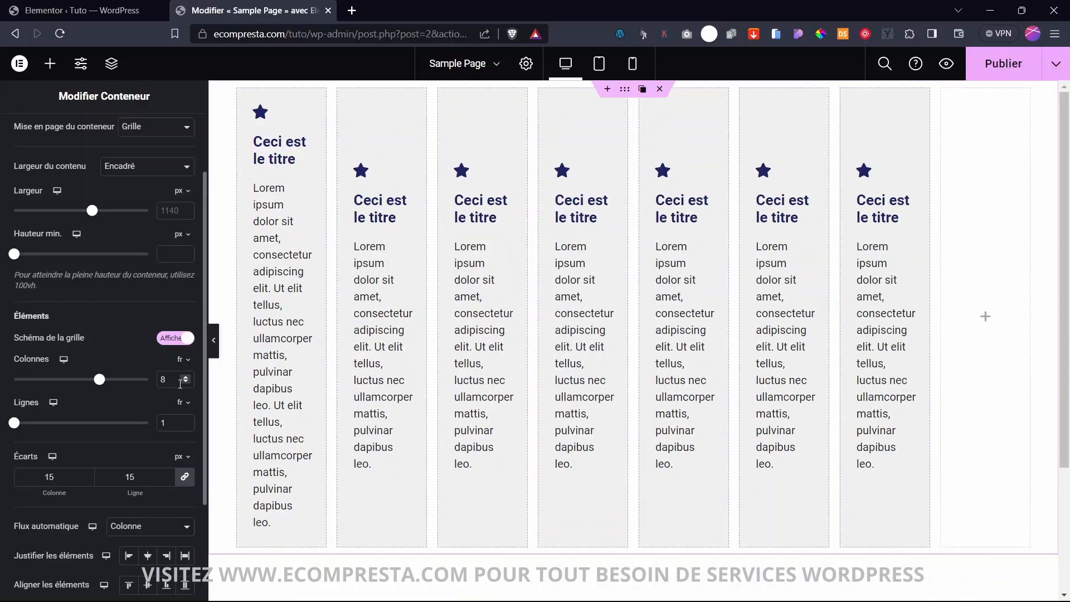
{"action": "left_click", "coordinate": [186, 382]}
{"action": "left_click", "coordinate": [186, 382]}
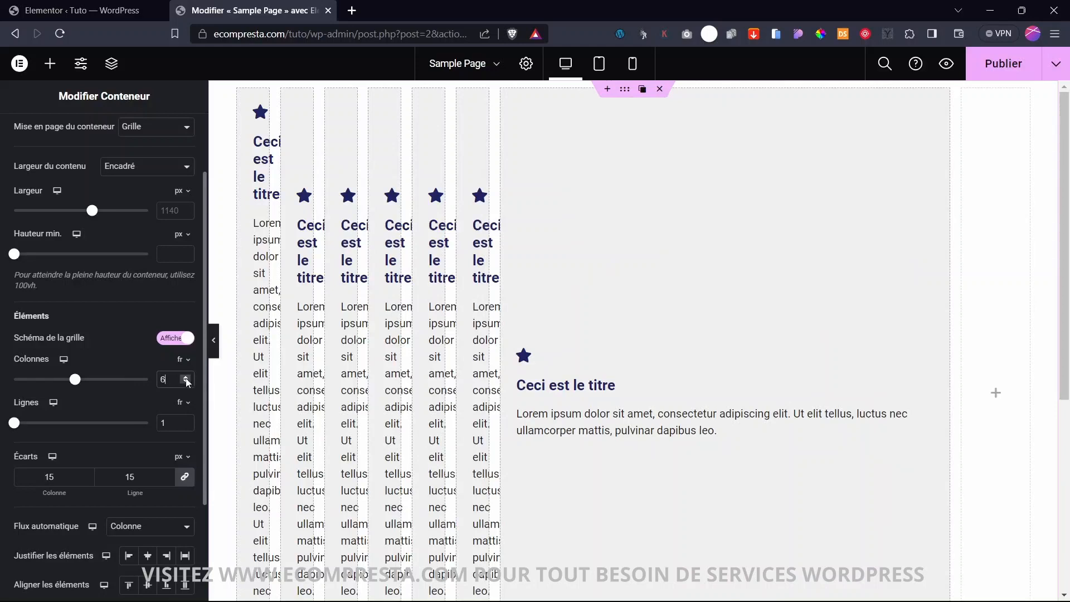
- Raise the column-flow grid's number of columns to 10
{"action": "left_click", "coordinate": [186, 378]}
{"action": "left_click", "coordinate": [186, 378]}
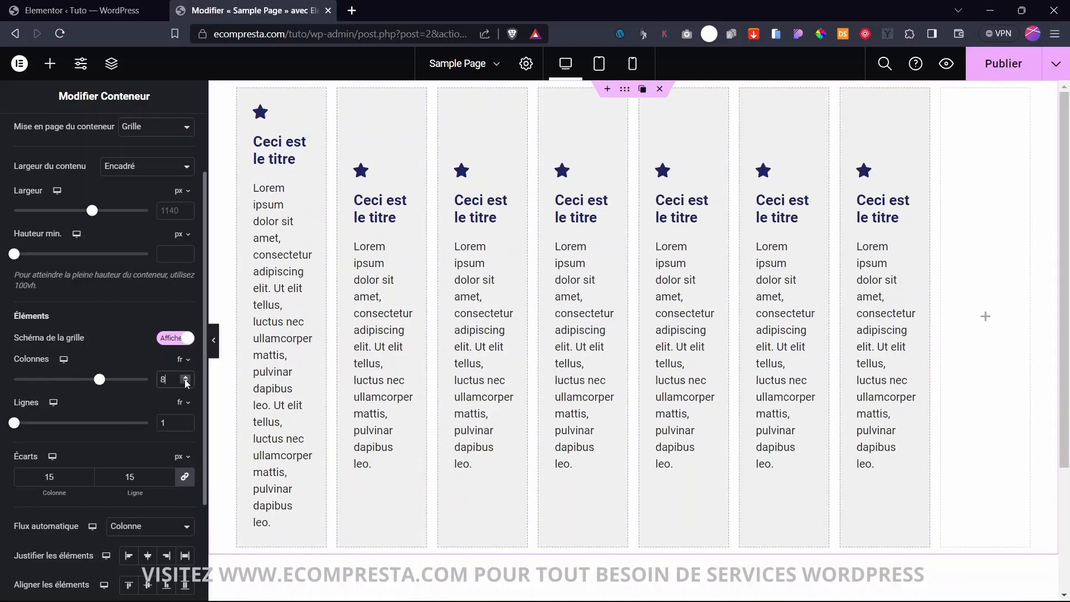
{"action": "left_click", "coordinate": [186, 379]}
{"action": "left_click", "coordinate": [186, 379]}
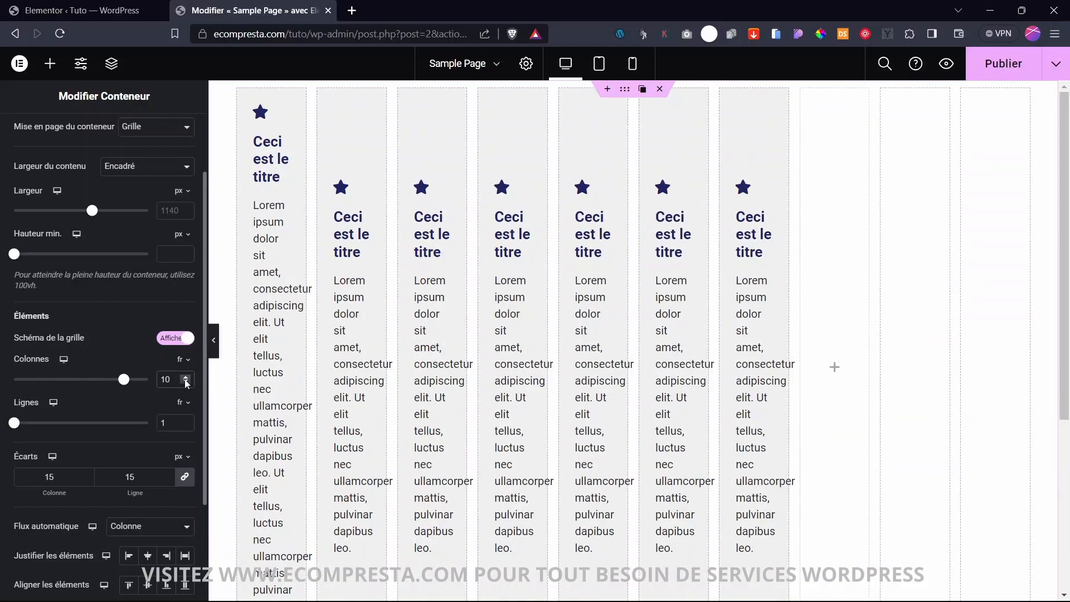
- Lower the column-flow grid's number of columns gradually through 5 down to 1
{"action": "left_click", "coordinate": [187, 383]}
{"action": "left_click", "coordinate": [187, 382]}
{"action": "left_click", "coordinate": [186, 383]}
{"action": "left_click", "coordinate": [186, 383]}
{"action": "left_click", "coordinate": [186, 383]}
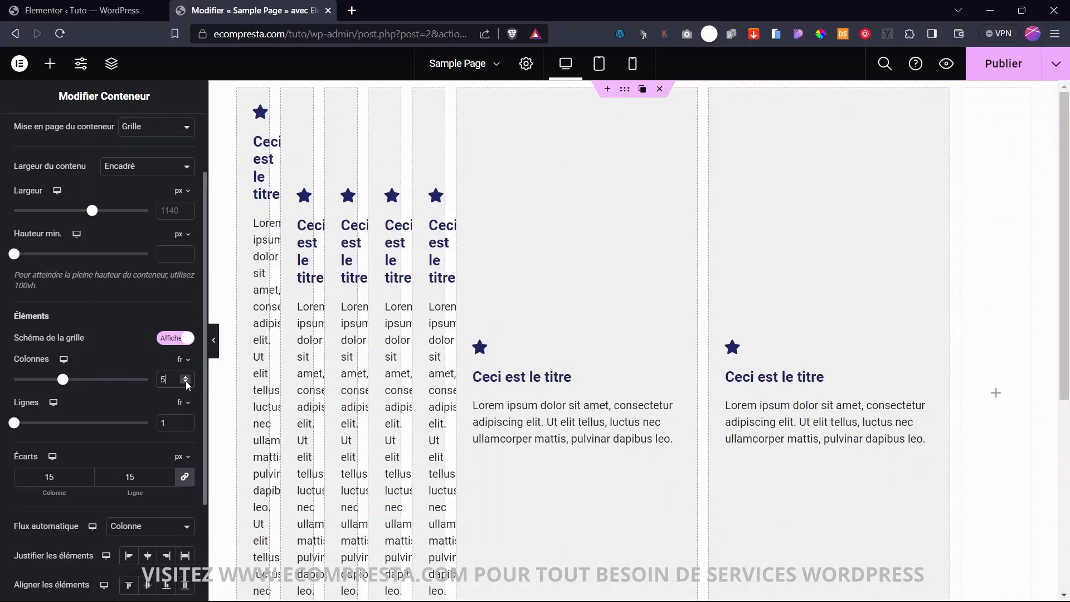
{"action": "left_click", "coordinate": [187, 382]}
{"action": "left_click", "coordinate": [186, 383]}
{"action": "left_click", "coordinate": [186, 382]}
{"action": "left_click", "coordinate": [186, 383]}
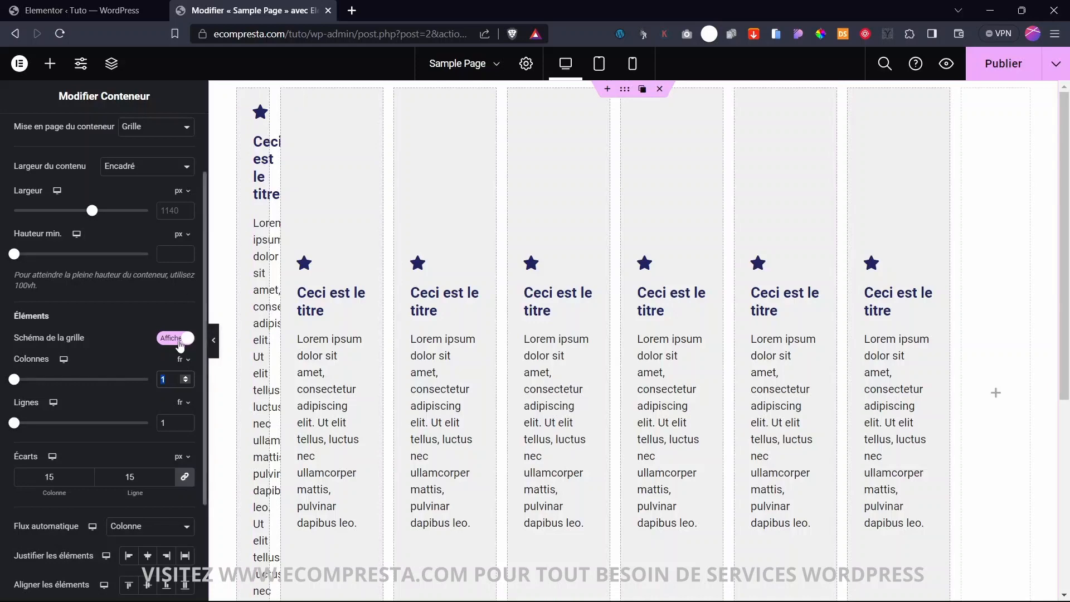
- Try 9 columns for the column-flow grid, reduce the number to 8 and review the cards
{"action": "type", "text": "0"}
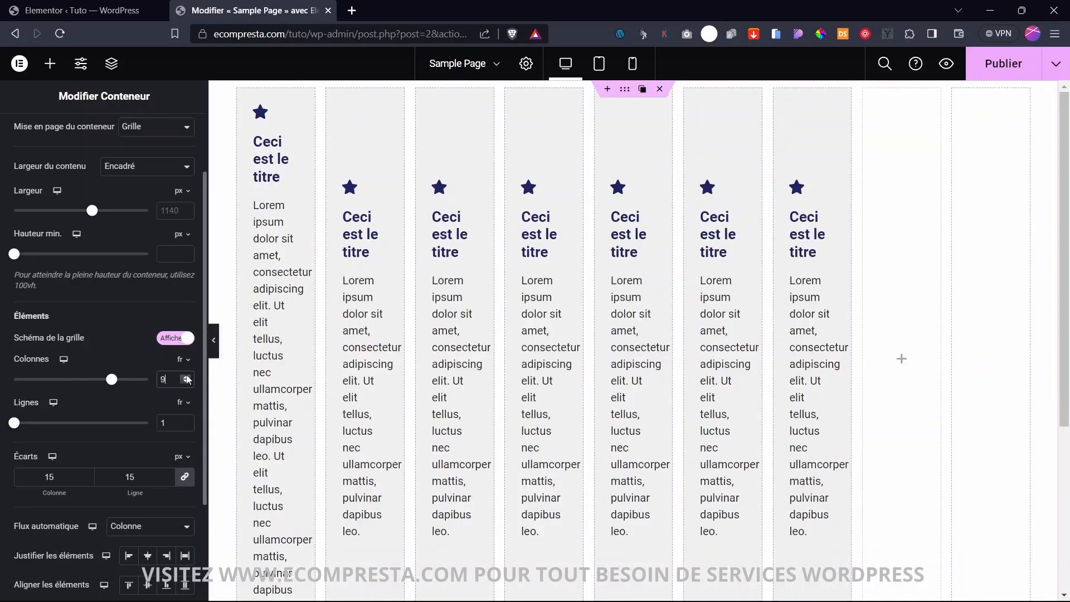
{"action": "left_click", "coordinate": [186, 382]}
{"action": "left_click", "coordinate": [186, 382]}
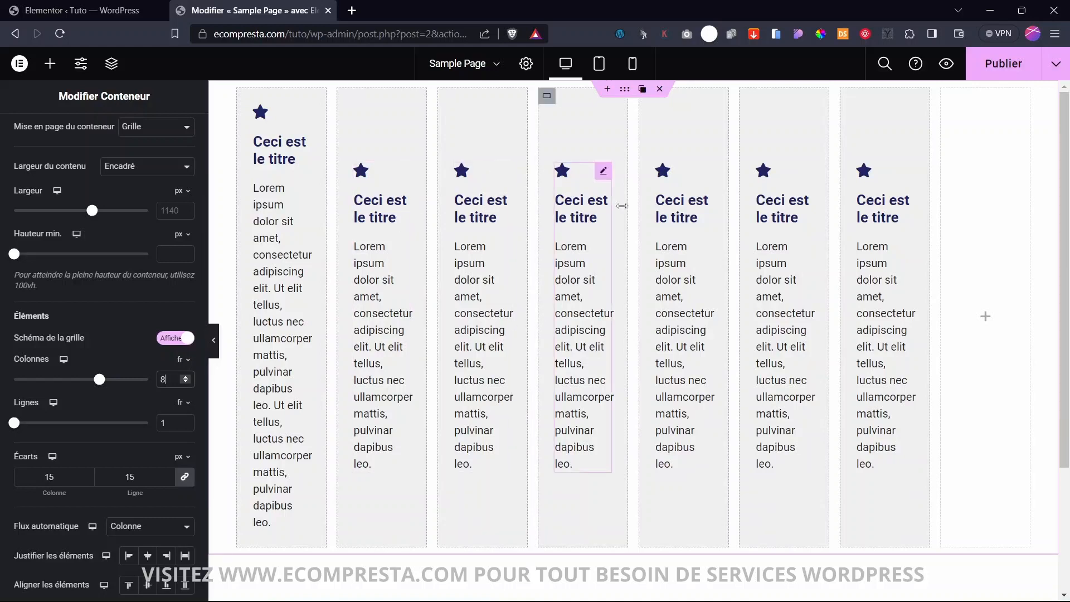
{"action": "scroll", "coordinate": [446, 394], "scroll_direction": "down", "scroll_amount": 3}
{"action": "scroll", "coordinate": [396, 370], "scroll_direction": "up", "scroll_amount": 3}
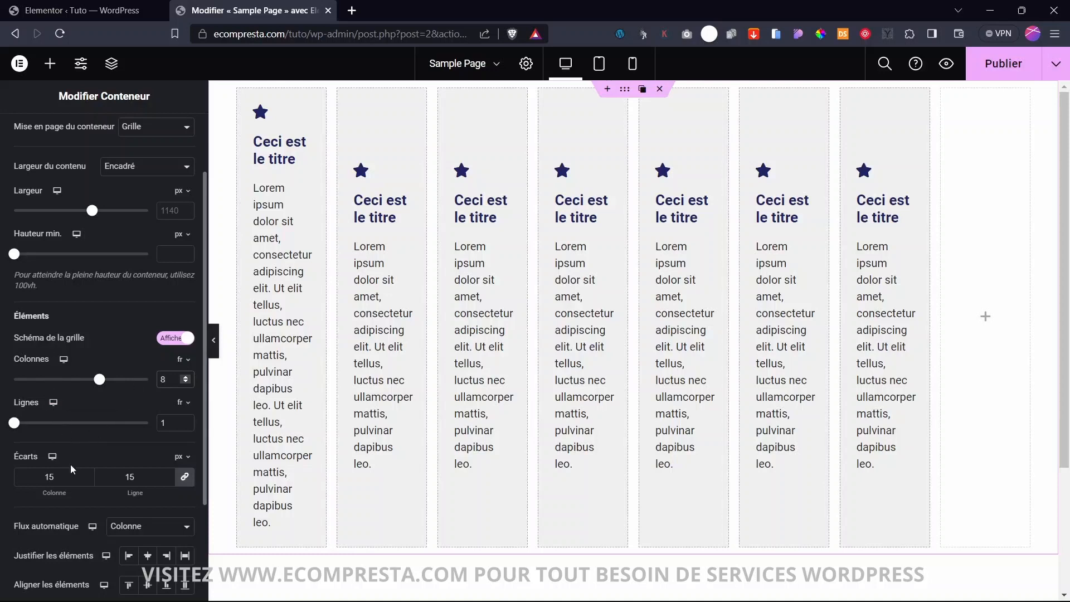
- Set the grid container's automatic flow (Flux automatique) back to Ligne
{"action": "left_click", "coordinate": [138, 534]}
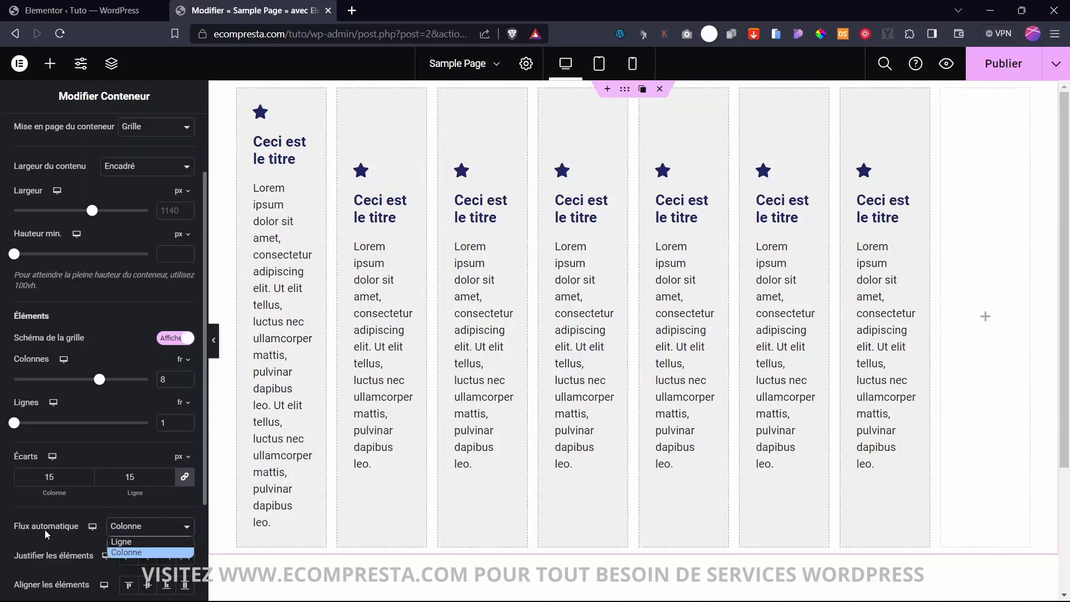
{"action": "left_click", "coordinate": [129, 542]}
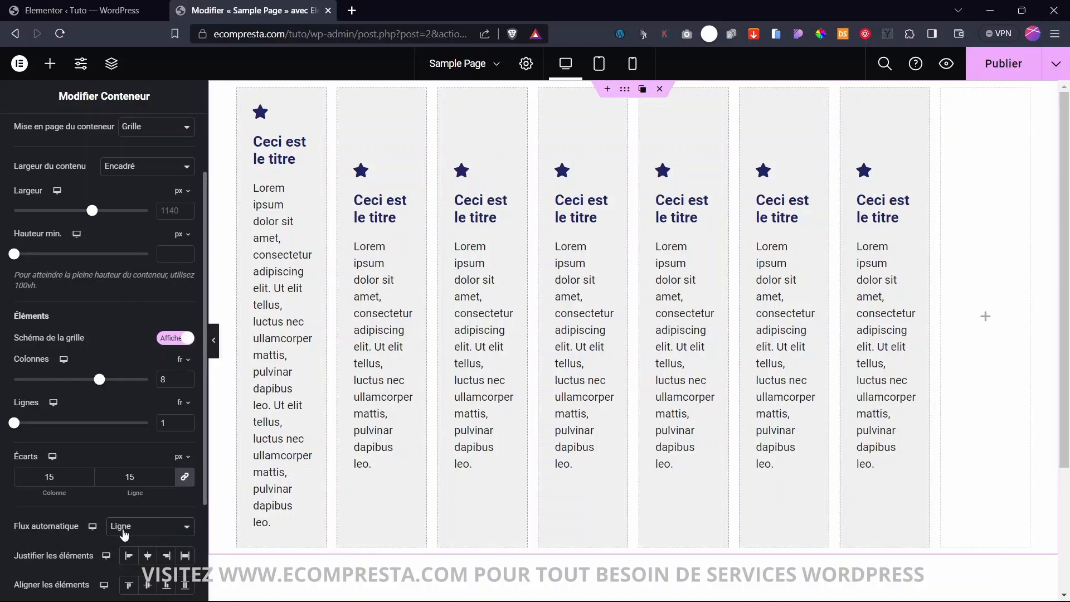
{"action": "scroll", "coordinate": [139, 514], "scroll_direction": "down", "scroll_amount": 2}
{"action": "scroll", "coordinate": [167, 419], "scroll_direction": "up", "scroll_amount": 4}
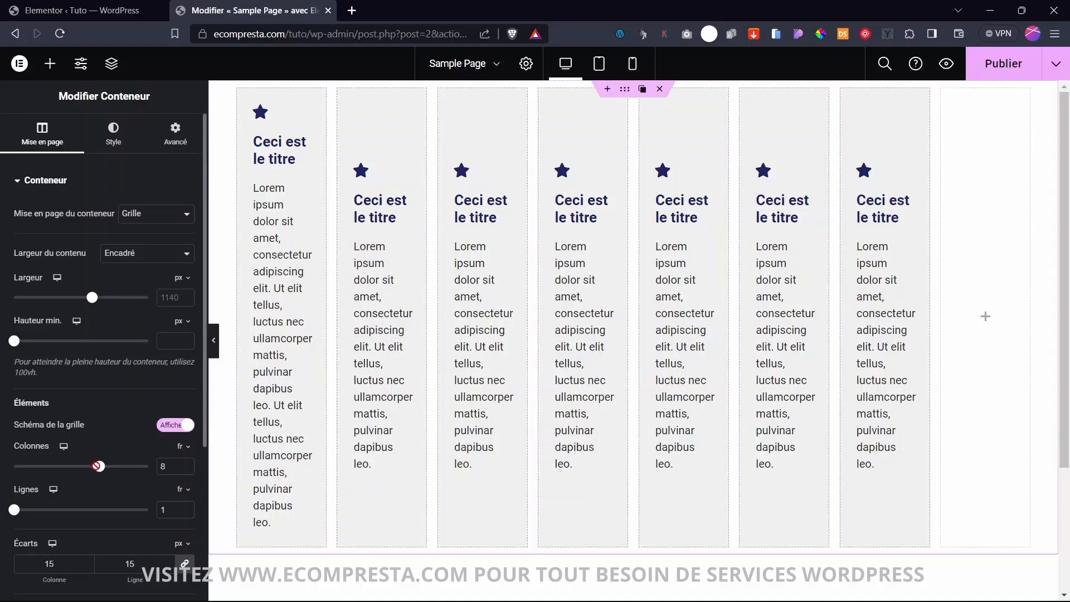
- Set the row-flow grid's number of columns to 3 after trying 5
{"action": "left_click_drag", "start_coordinate": [99, 467], "coordinate": [63, 467]}
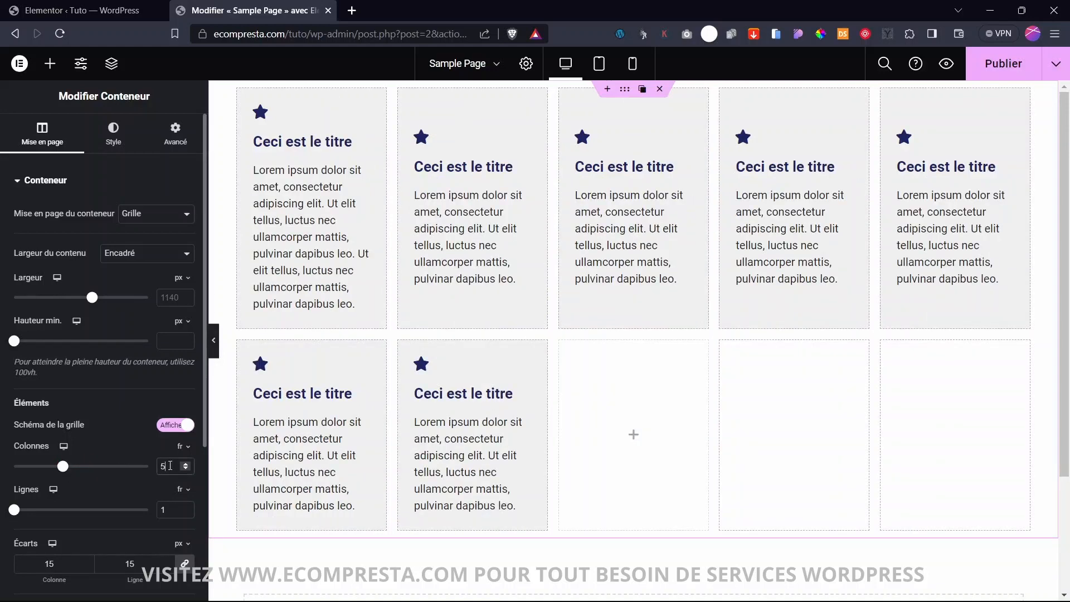
{"action": "double_click", "coordinate": [170, 465]}
{"action": "type", "text": "3"}
- Try aligning the grid's items to the start (Aligner les éléments) and preview the cards without the editing controls
{"action": "scroll", "coordinate": [2, 500], "scroll_direction": "down", "scroll_amount": 4}
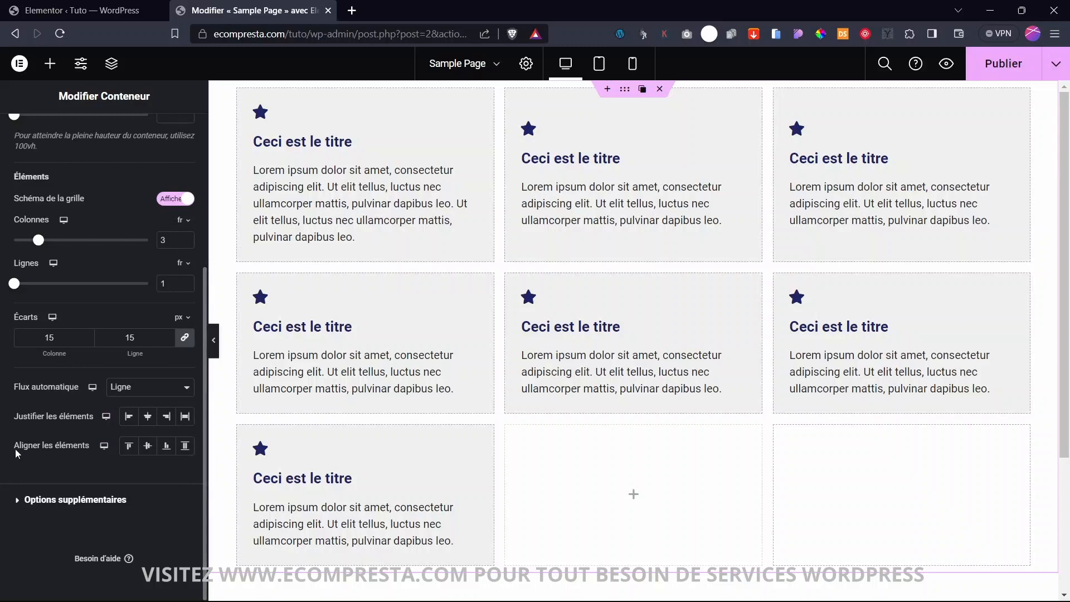
{"action": "left_click", "coordinate": [129, 445]}
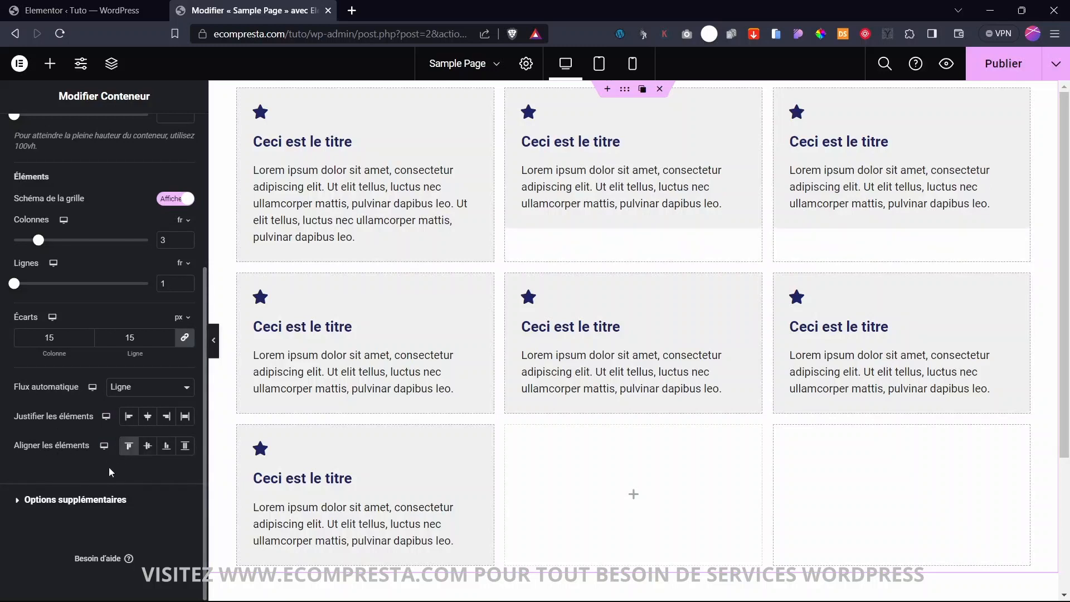
{"action": "left_click", "coordinate": [127, 447]}
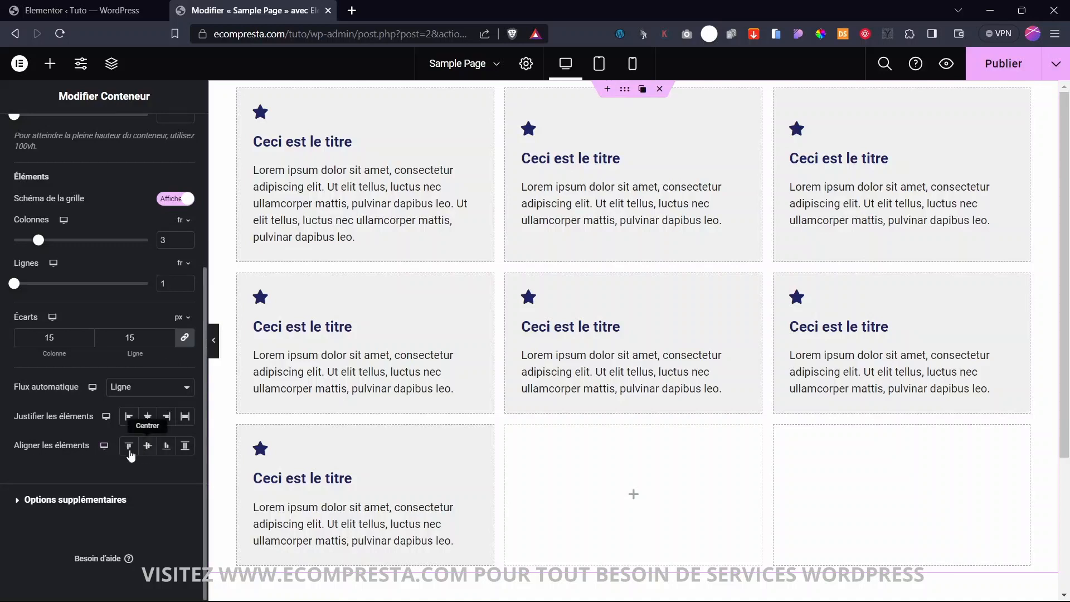
{"action": "left_click", "coordinate": [128, 446]}
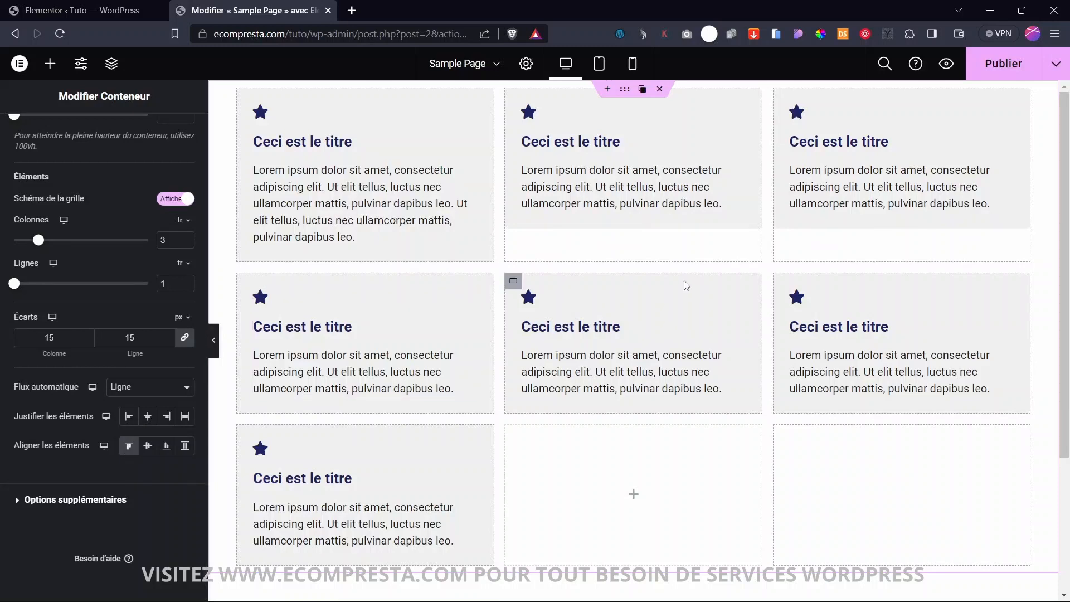
{"action": "key", "text": "ctrl+p"}
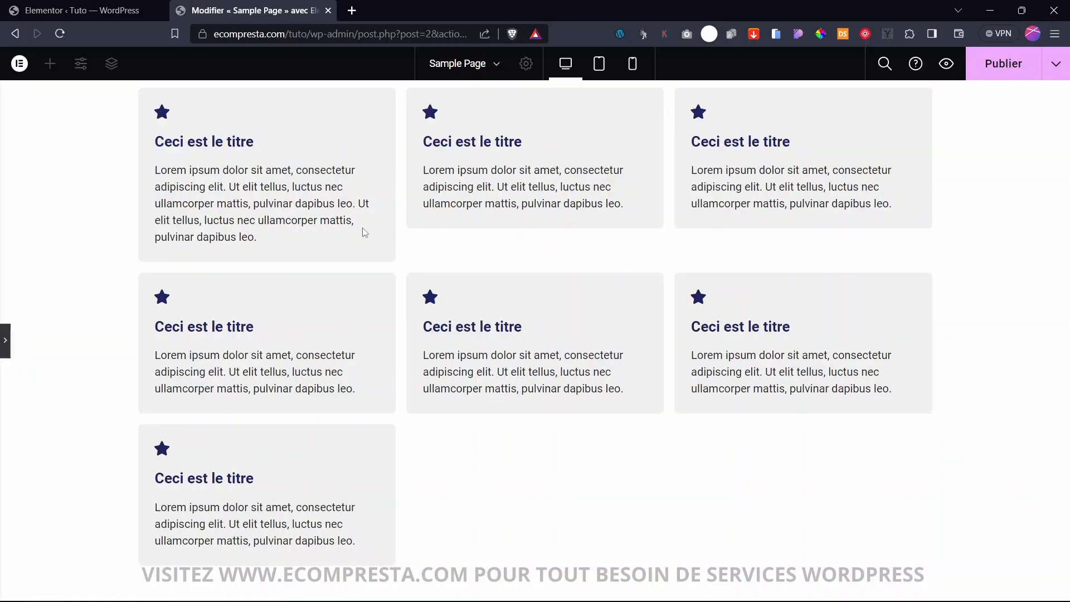
{"action": "left_click", "coordinate": [5, 344]}
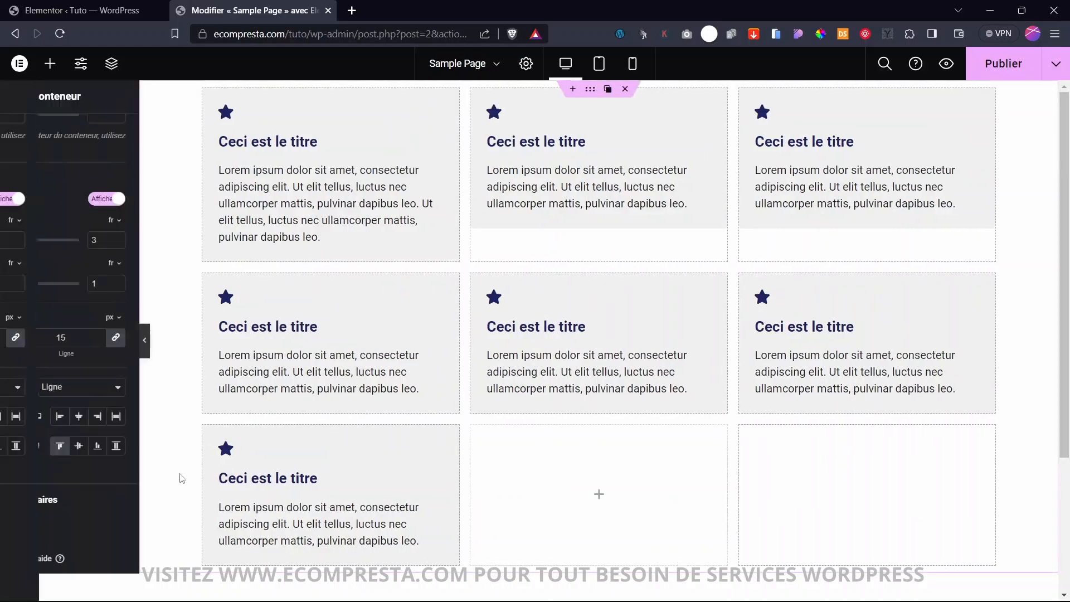
- Try centred vertical alignment and end justification for the grid's items, clearing each option again
{"action": "left_click", "coordinate": [149, 445]}
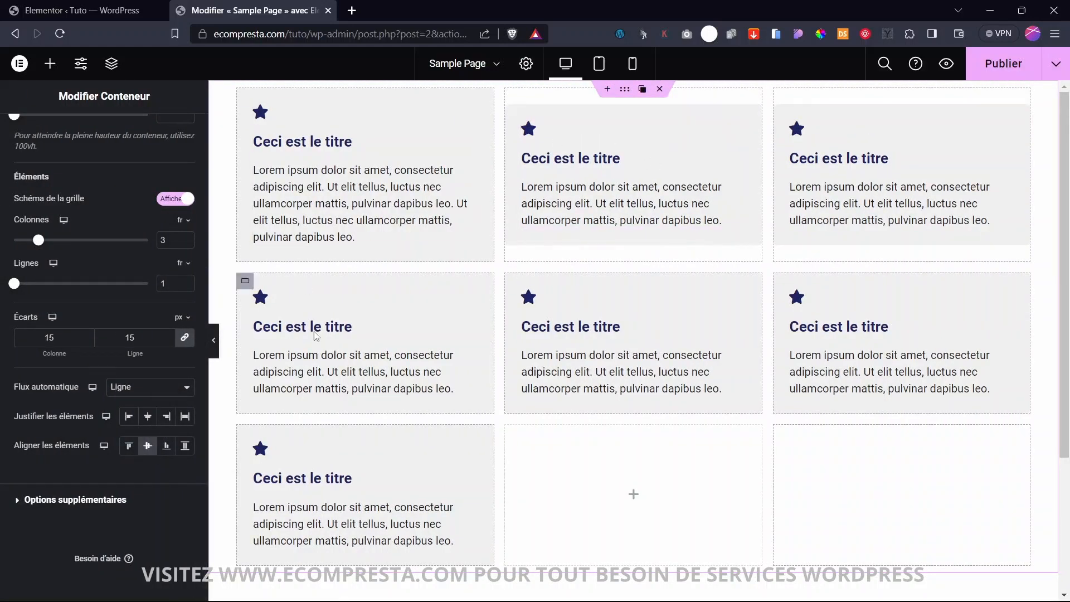
{"action": "left_click", "coordinate": [148, 445]}
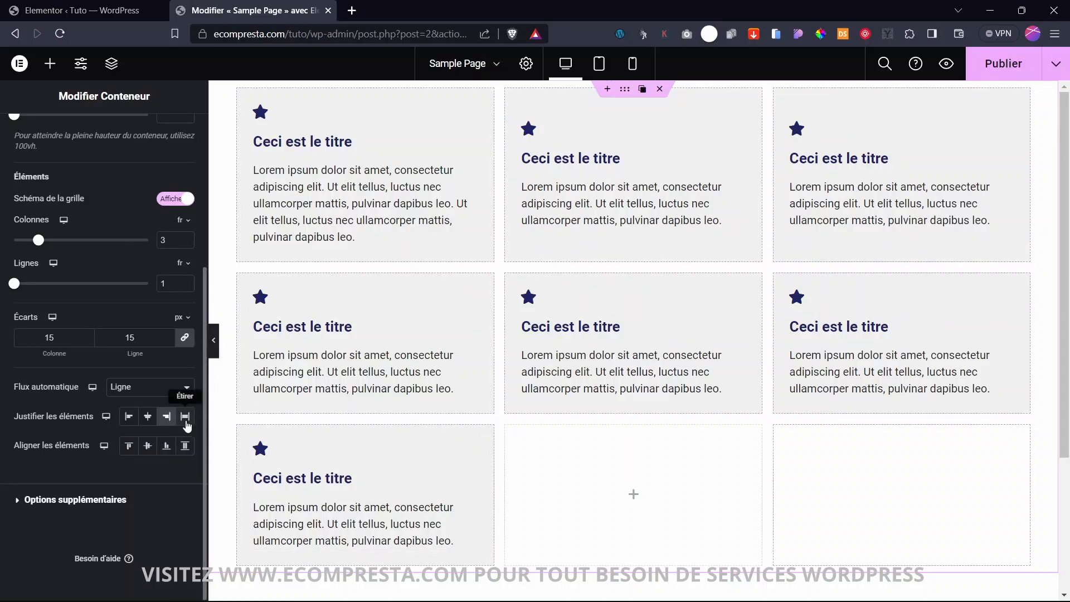
{"action": "left_click", "coordinate": [166, 416]}
{"action": "left_click", "coordinate": [213, 340]}
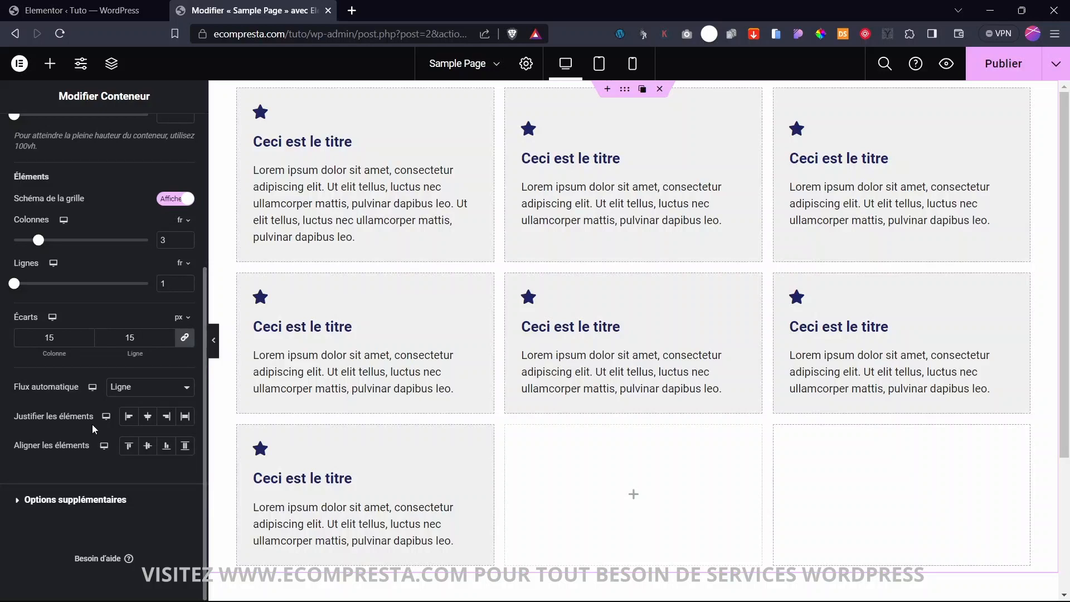
- Set the grid to 2 columns for the tablet layout and preview the cards at that size
{"action": "scroll", "coordinate": [93, 429], "scroll_direction": "up", "scroll_amount": 5}
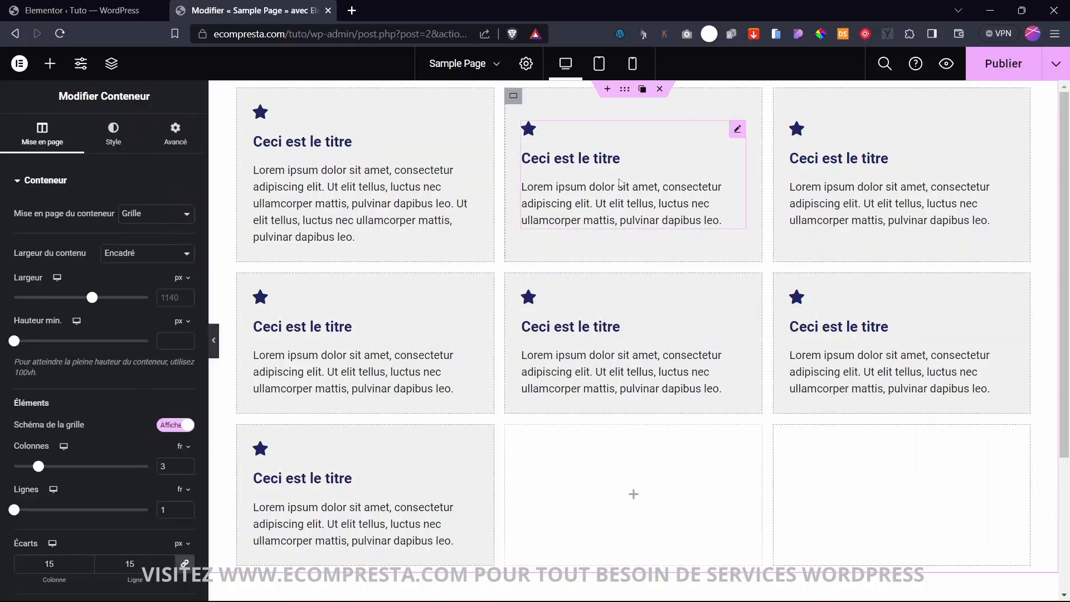
{"action": "left_click", "coordinate": [599, 63]}
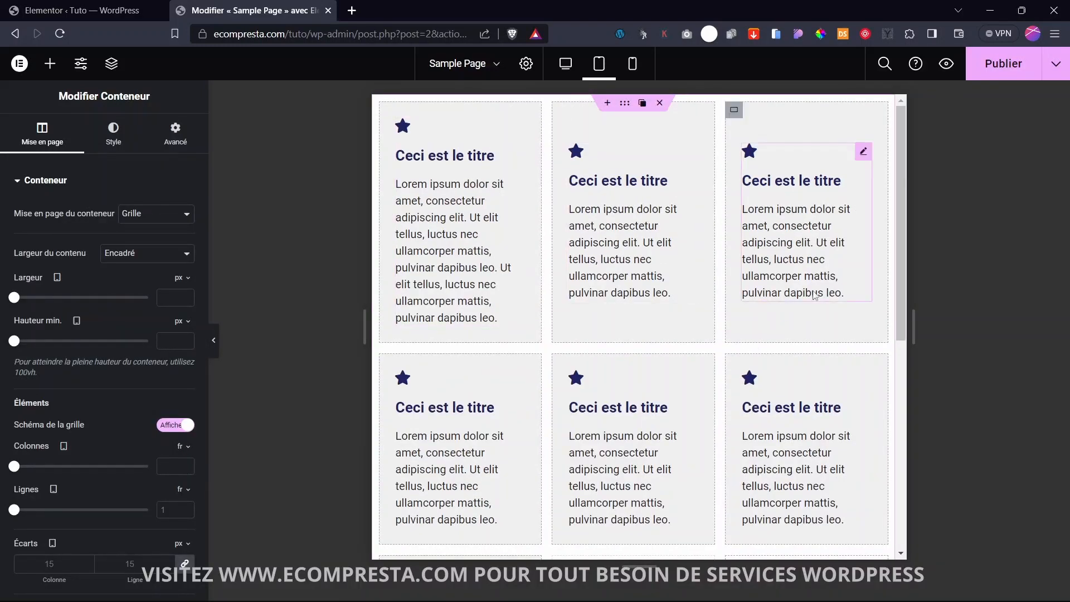
{"action": "scroll", "coordinate": [747, 296], "scroll_direction": "down", "scroll_amount": 5}
{"action": "scroll", "coordinate": [699, 322], "scroll_direction": "up", "scroll_amount": 5}
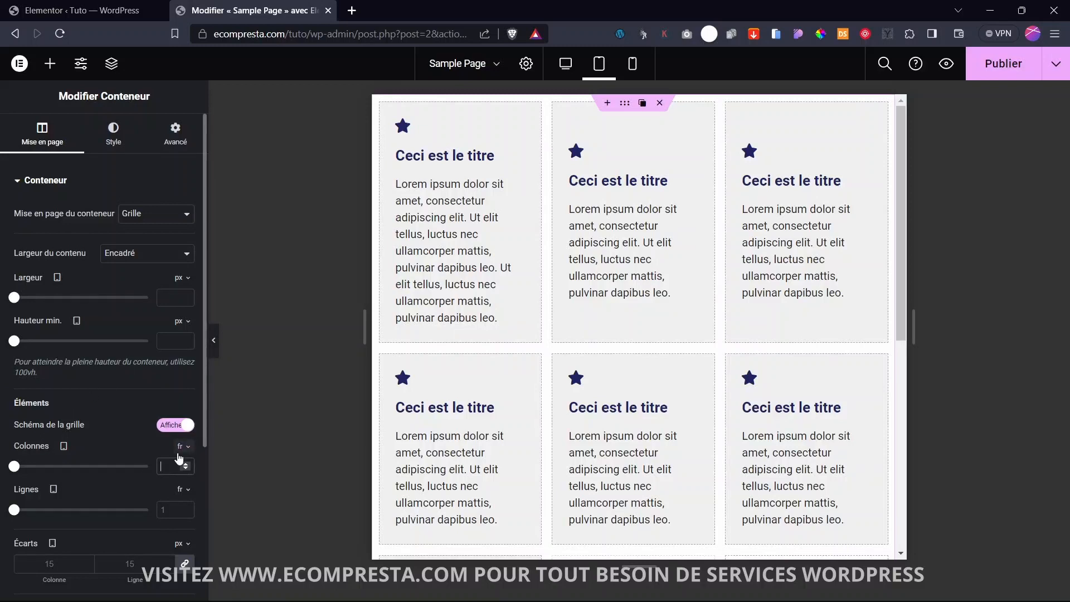
{"action": "type", "text": "2"}
{"action": "scroll", "coordinate": [528, 397], "scroll_direction": "up", "scroll_amount": 4}
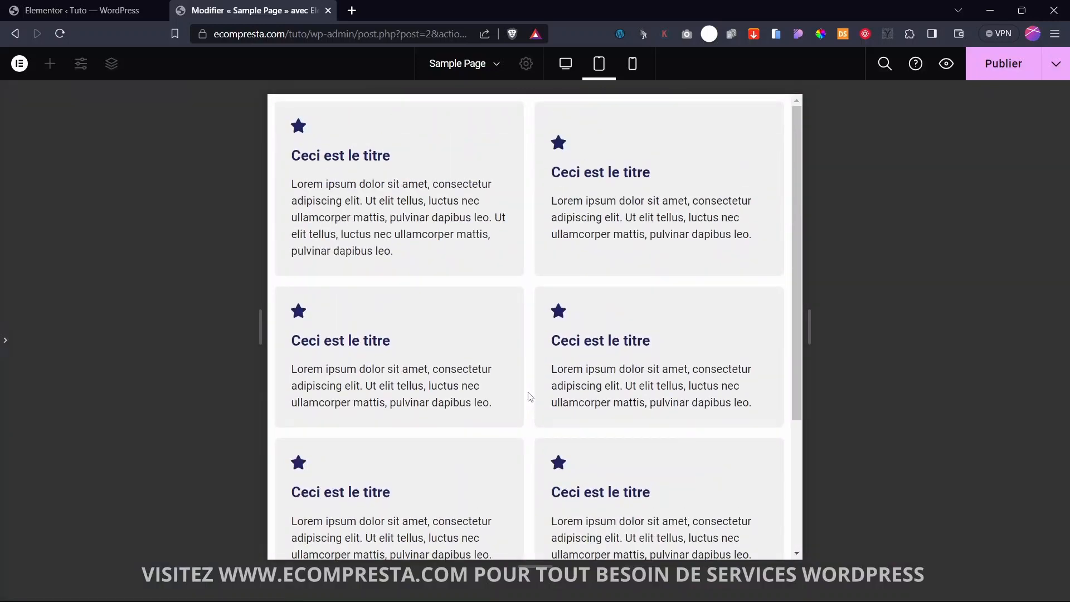
{"action": "scroll", "coordinate": [528, 397], "scroll_direction": "down", "scroll_amount": 4}
{"action": "left_click", "coordinate": [5, 348]}
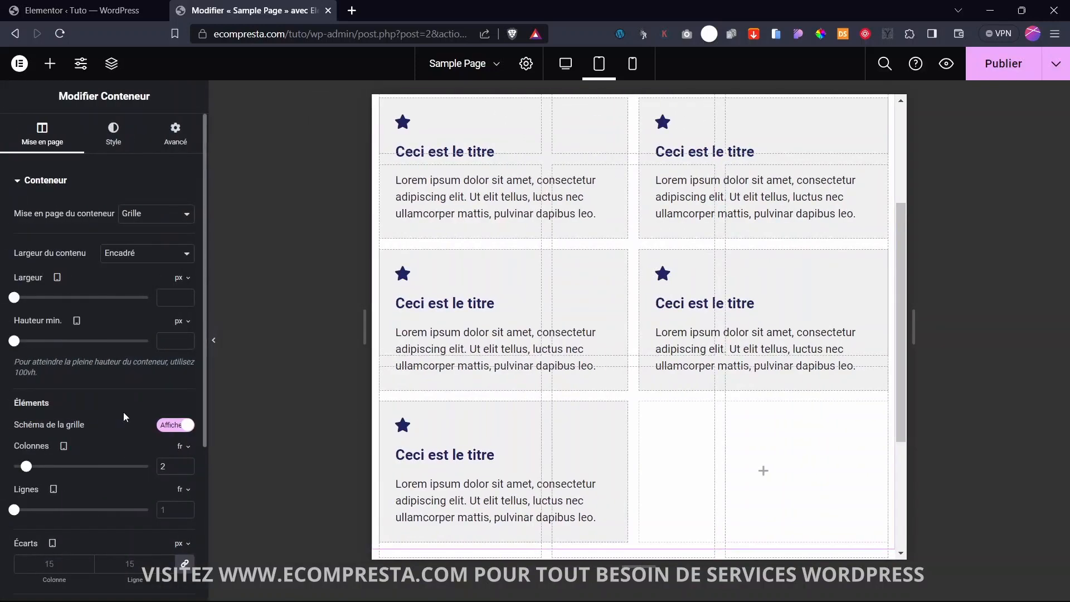
- Switch the grid's column setting to the mobile layout and review the cards down the page
{"action": "left_click", "coordinate": [65, 447]}
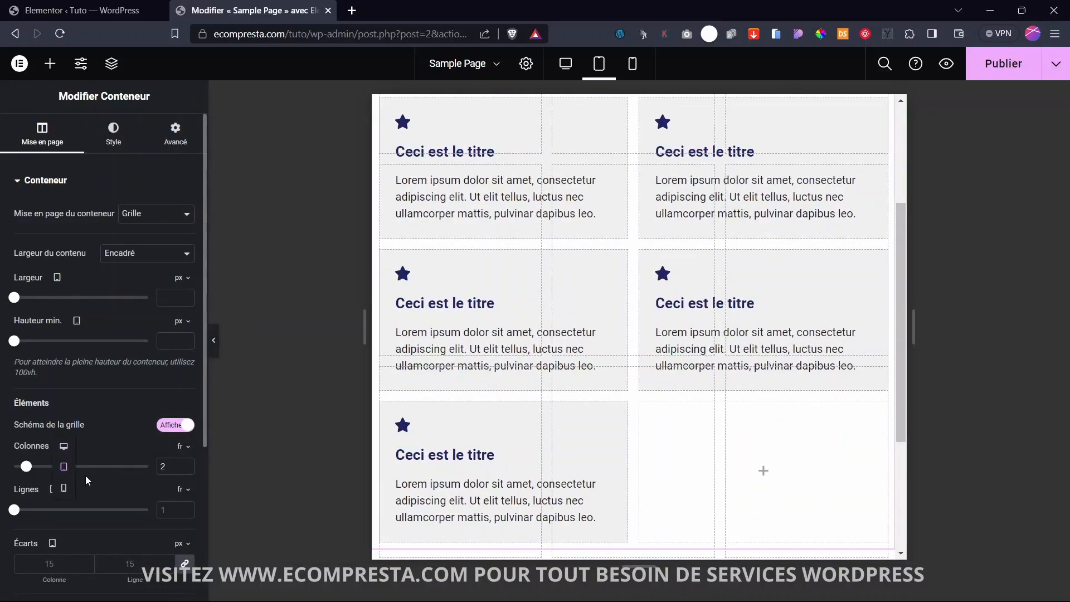
{"action": "left_click", "coordinate": [65, 487]}
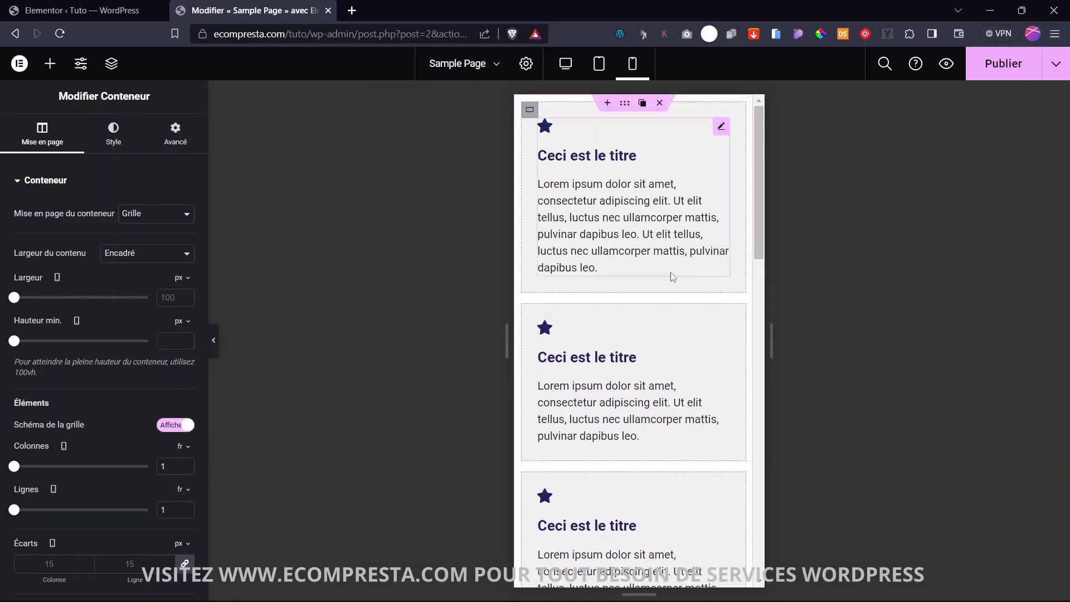
{"action": "scroll", "coordinate": [656, 385], "scroll_direction": "down", "scroll_amount": 6}
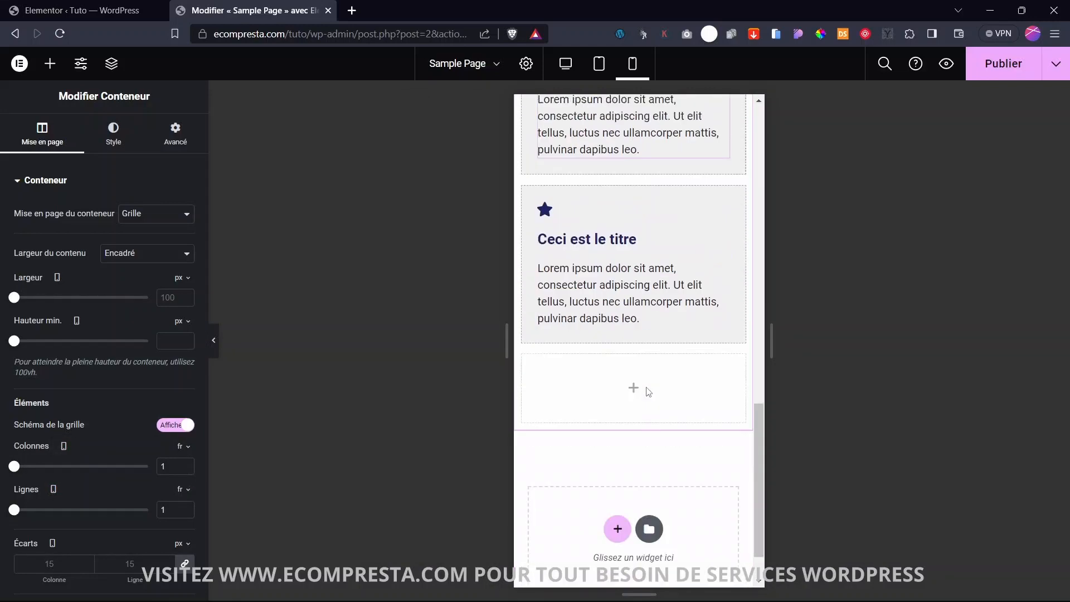
{"action": "scroll", "coordinate": [646, 393], "scroll_direction": "up", "scroll_amount": 4}
{"action": "scroll", "coordinate": [649, 404], "scroll_direction": "up", "scroll_amount": 5}
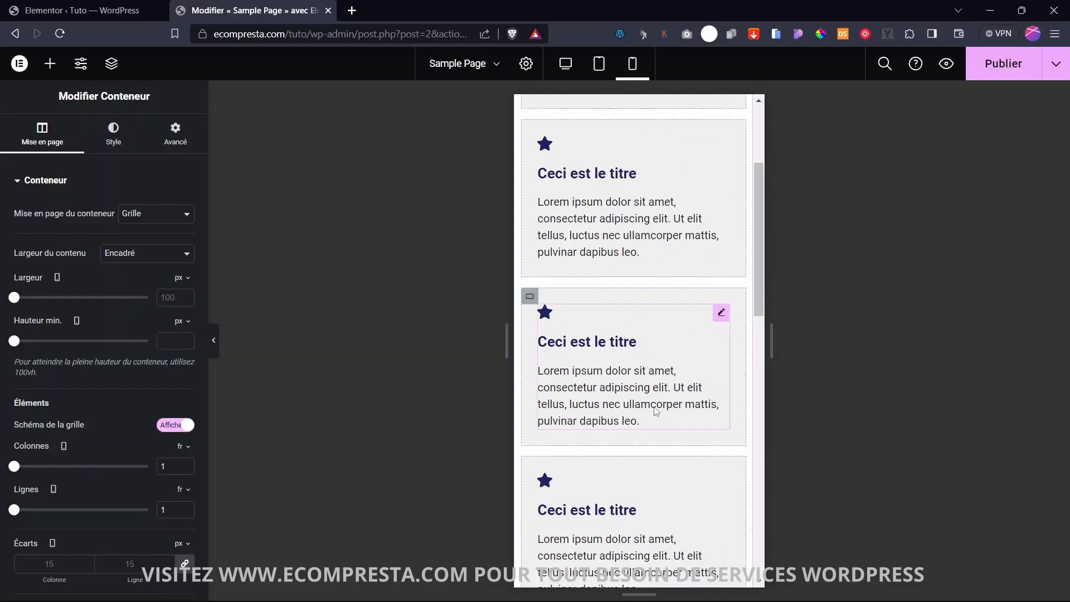